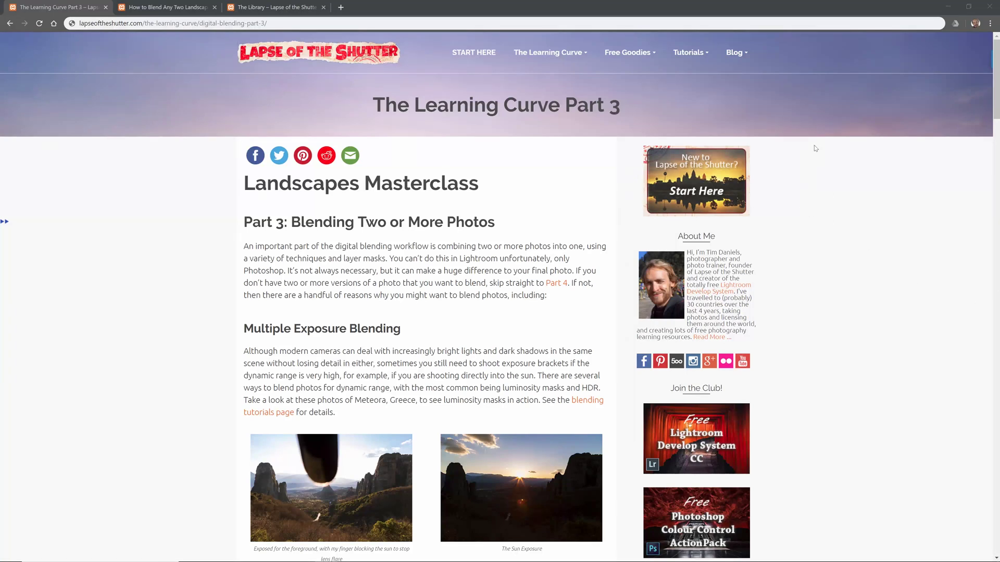
Look through the photo-blending examples in the Learning Curve Part 3 article and the Part 5 article on blending skies
{"action": "left_click", "coordinate": [828, 13]}
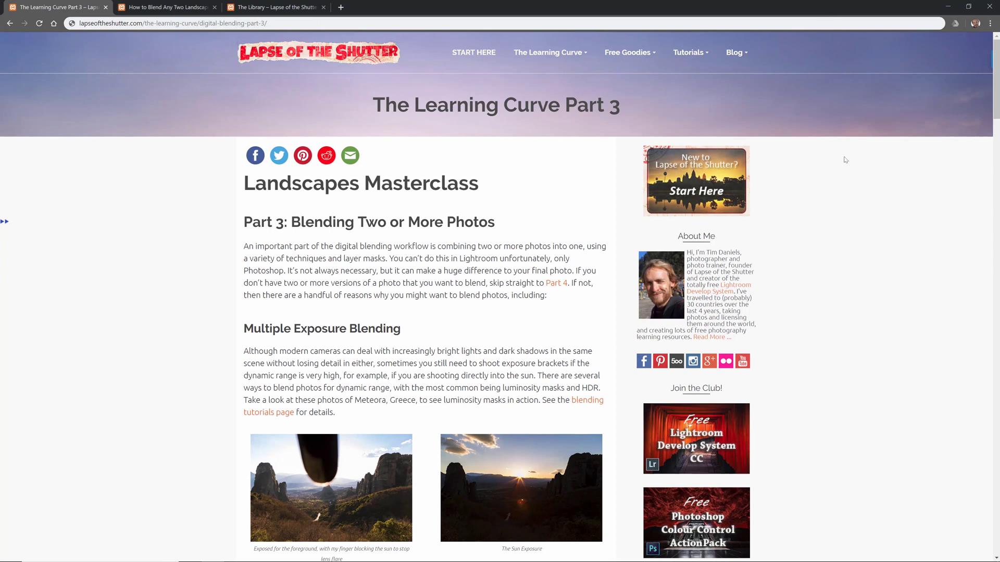
{"action": "left_click_drag", "start_coordinate": [996, 83], "coordinate": [950, 285]}
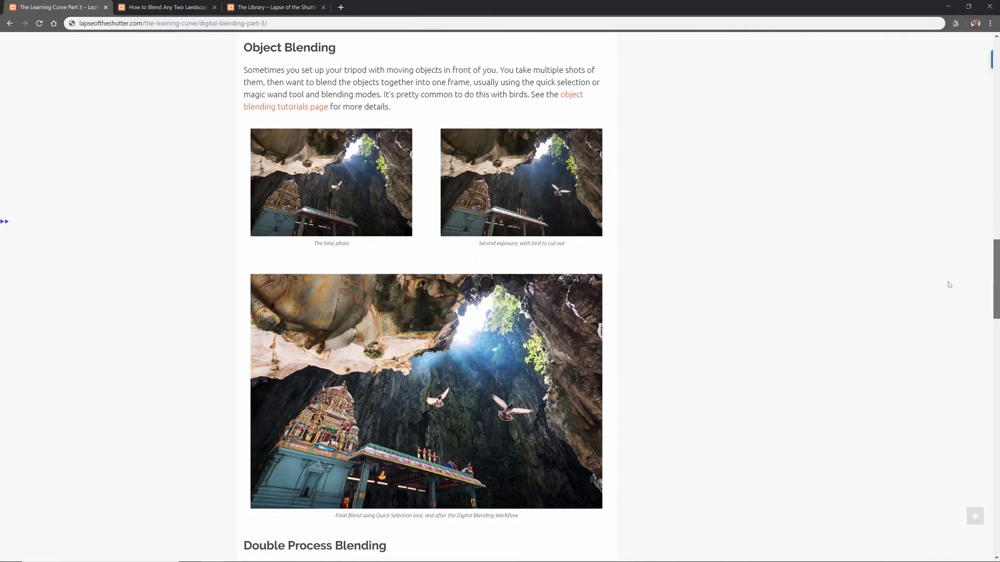
{"action": "left_click_drag", "start_coordinate": [949, 284], "coordinate": [943, 409]}
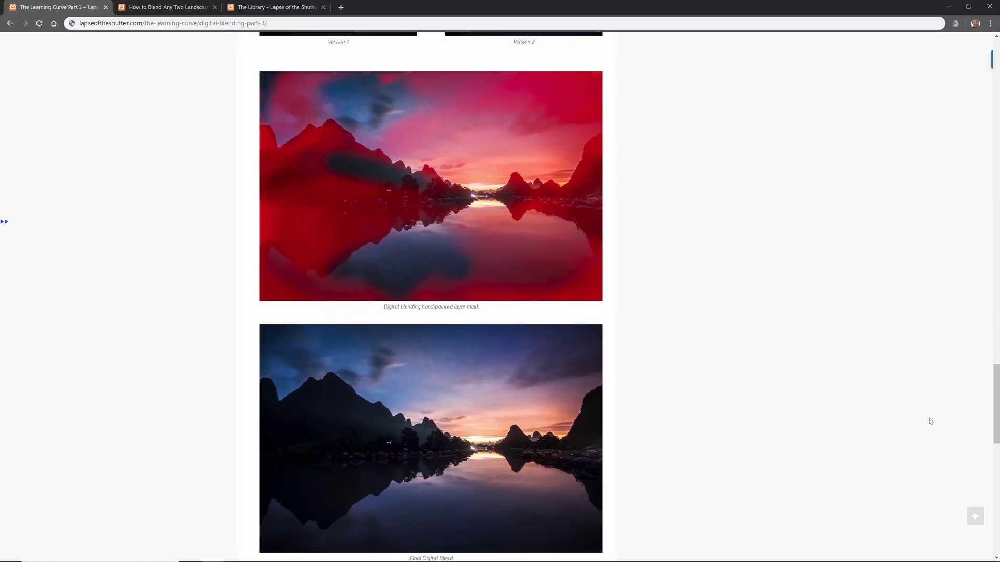
{"action": "left_click", "coordinate": [163, 6]}
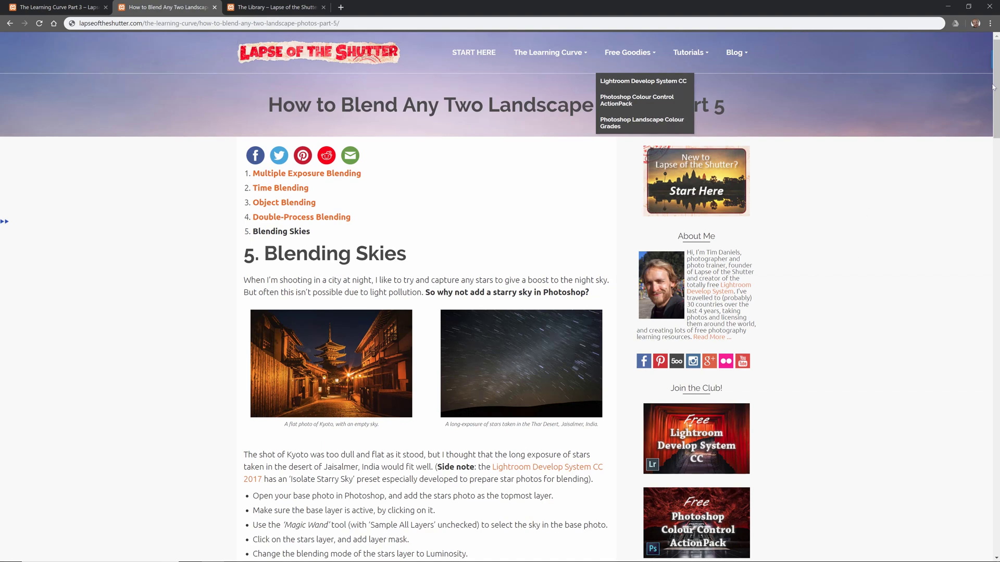
{"action": "left_click_drag", "start_coordinate": [997, 86], "coordinate": [975, 371]}
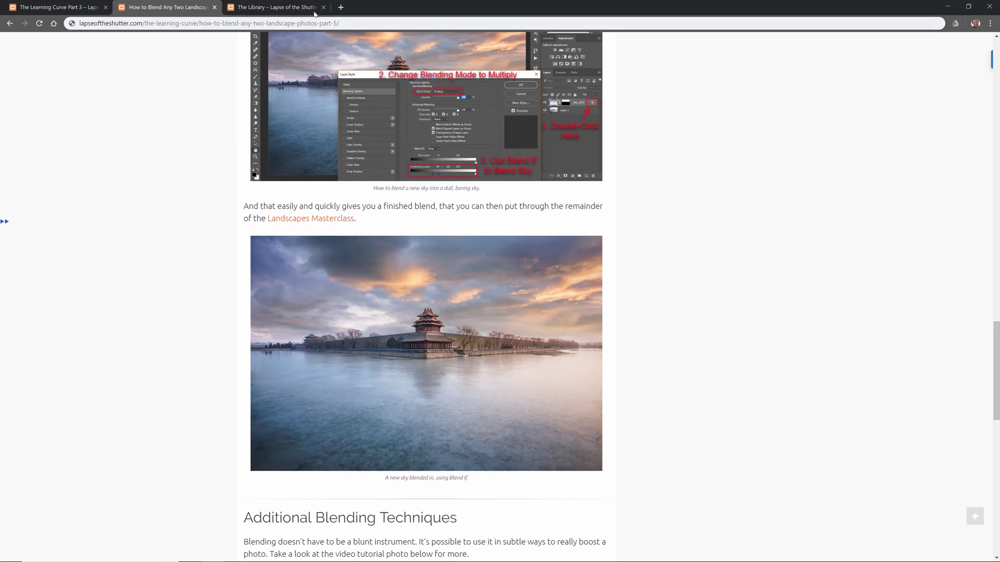
Open The Library page and fill in the e-mail address in the free download newsletter form
{"action": "left_click", "coordinate": [294, 6]}
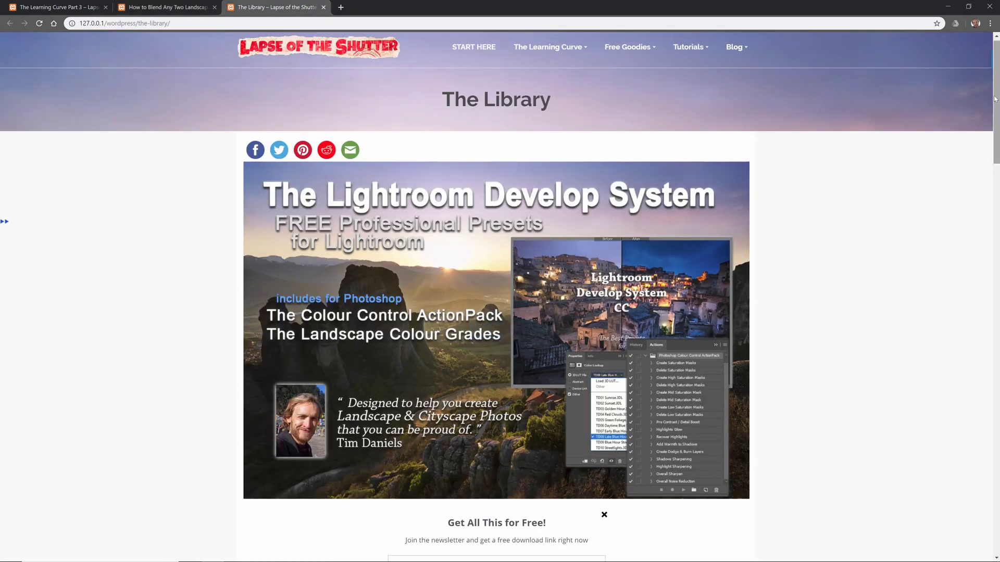
{"action": "scroll", "coordinate": [993, 99], "scroll_direction": "down", "scroll_amount": 1}
{"action": "type", "text": "hello@hello.com"}
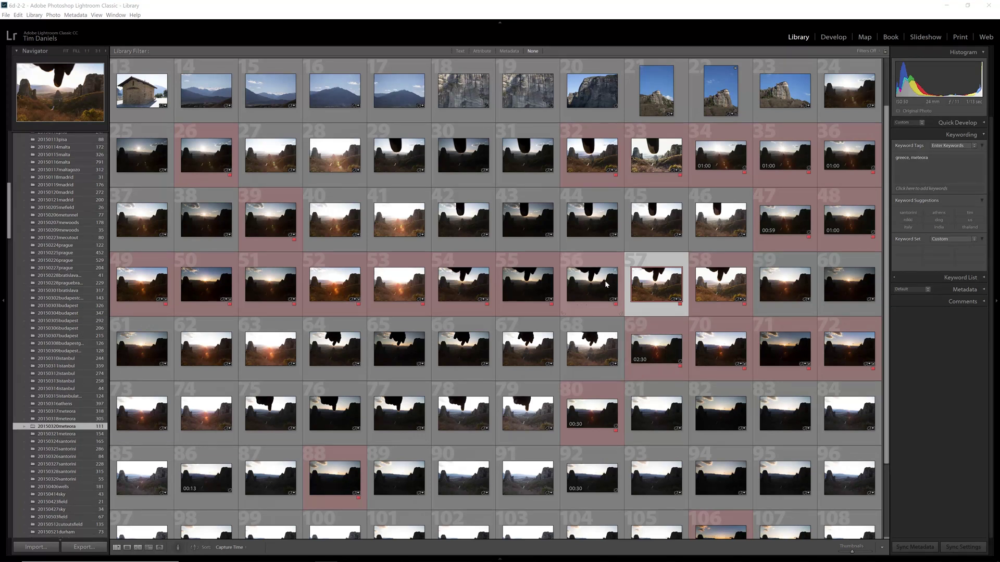
In Lightroom, examine the bracketed Meteora exposures with the hand blocking the sun one by one at full size, and return to the thumbnail grid
{"action": "double_click", "coordinate": [503, 295]}
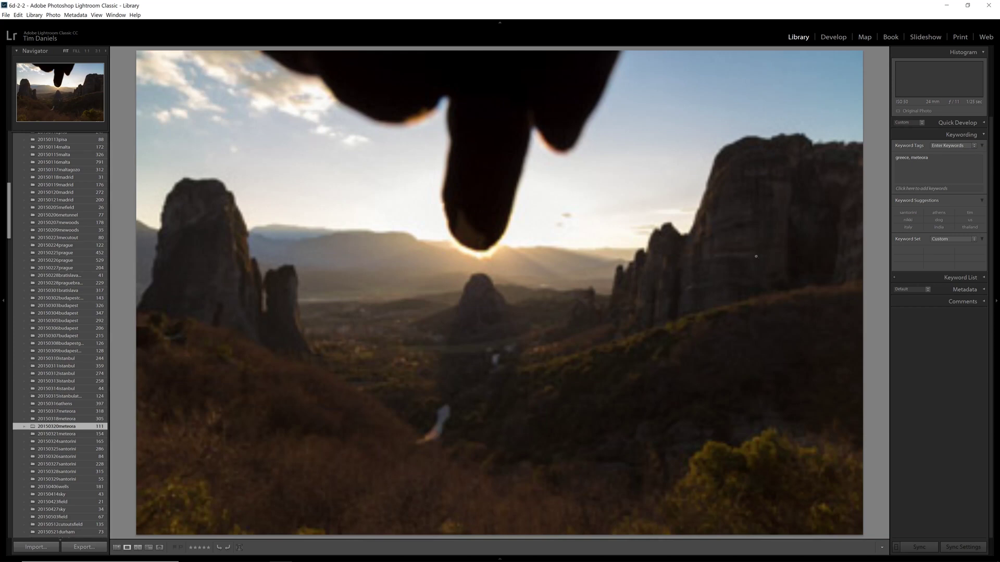
{"action": "key", "text": "Right"}
{"action": "key", "text": "Right"}
{"action": "key", "text": "Right"}
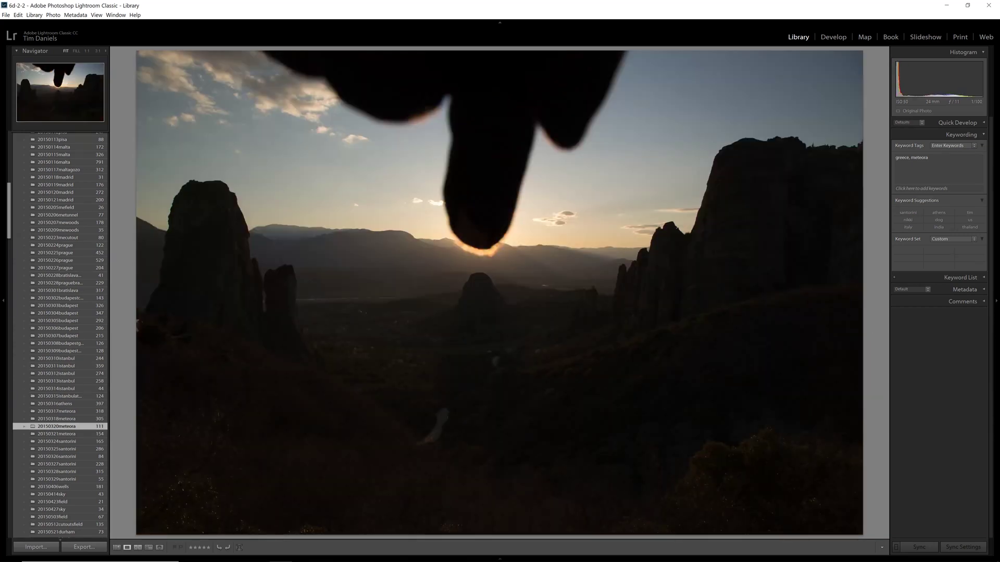
{"action": "key", "text": "Right"}
{"action": "key", "text": "Right"}
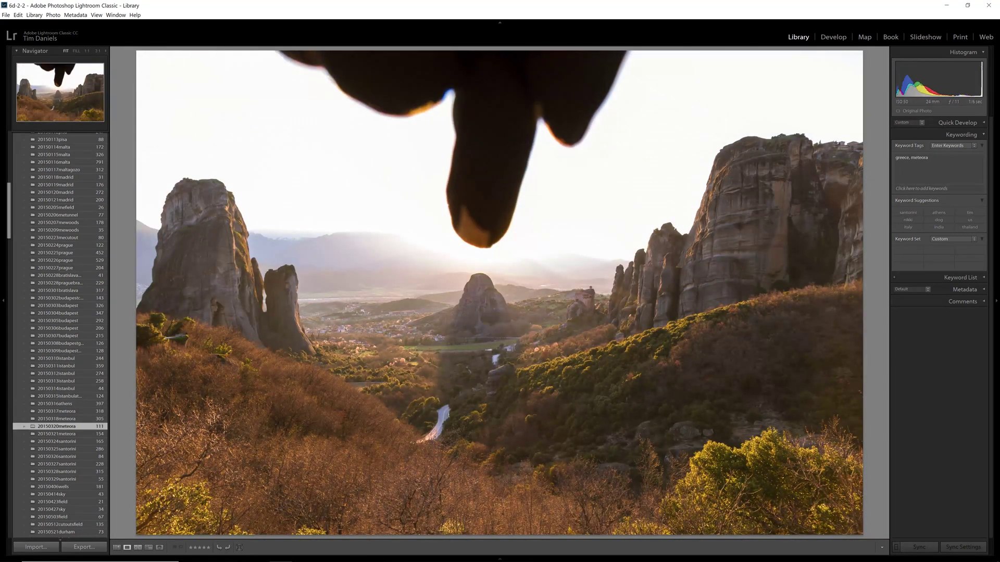
{"action": "key", "text": "Right"}
{"action": "key", "text": "Right"}
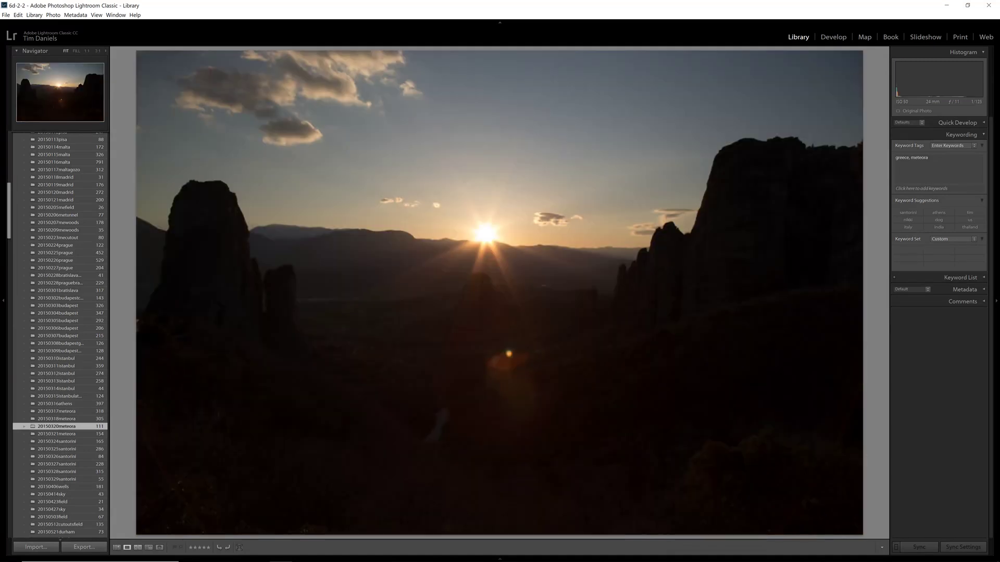
{"action": "key", "text": "backslash"}
{"action": "key", "text": "g"}
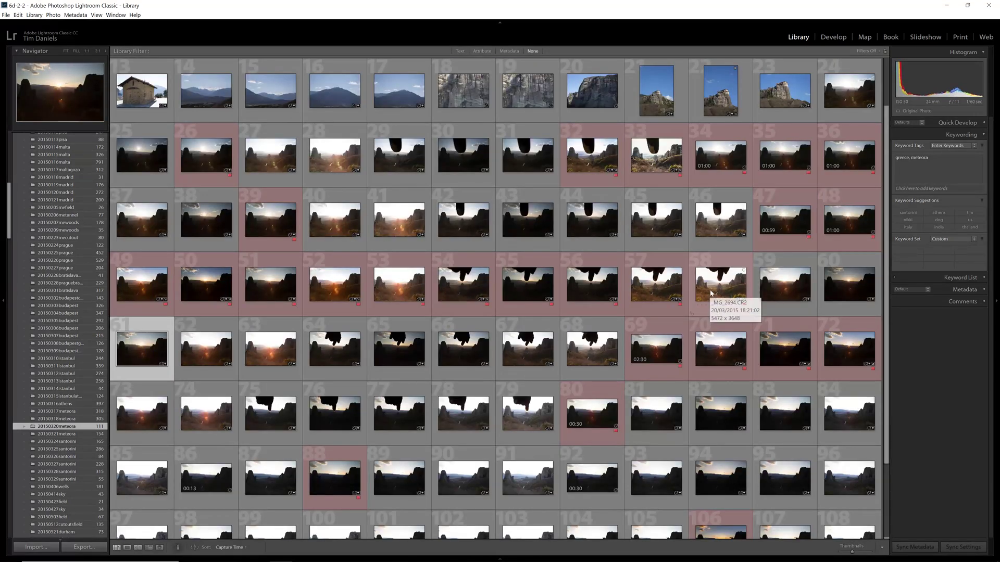
Select the bright foreground exposure with the hand blocking the sun and open it in the Develop module
{"action": "left_click", "coordinate": [656, 285]}
{"action": "left_click", "coordinate": [833, 37]}
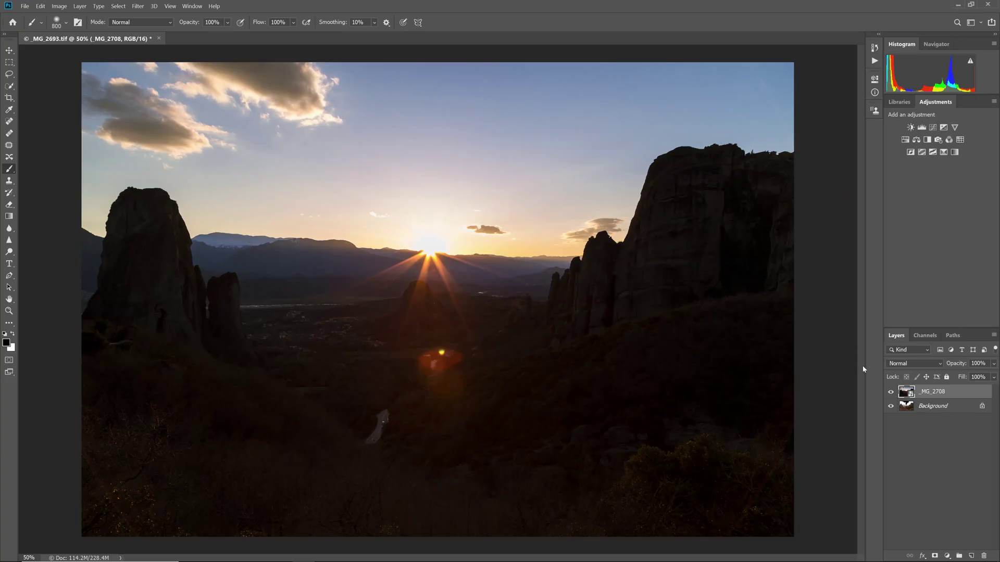
In Photoshop, load the RGB channel's luminosity as a selection and turn it into a layer mask on the _MG_2708 layer
{"action": "left_click", "coordinate": [891, 392]}
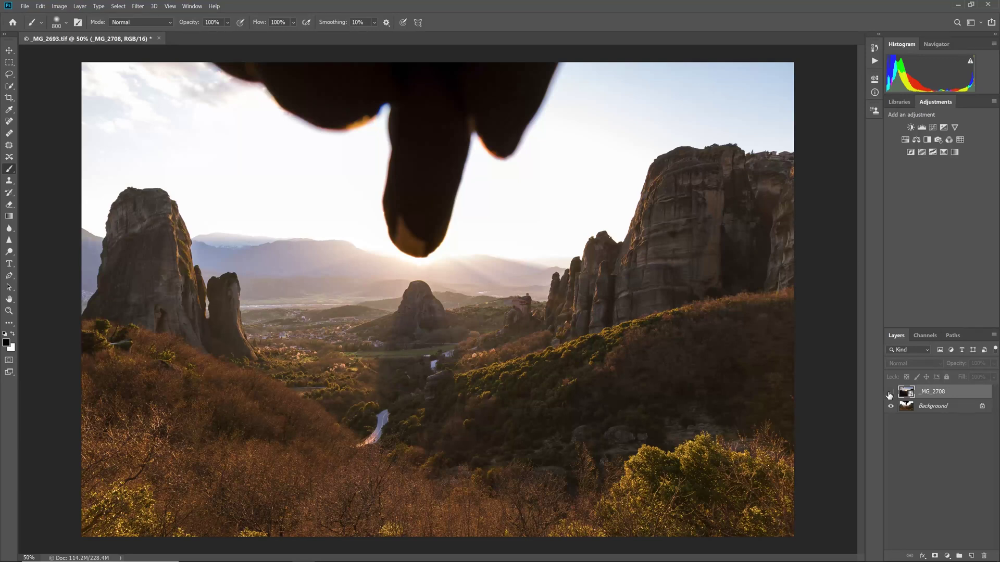
{"action": "left_click", "coordinate": [890, 392]}
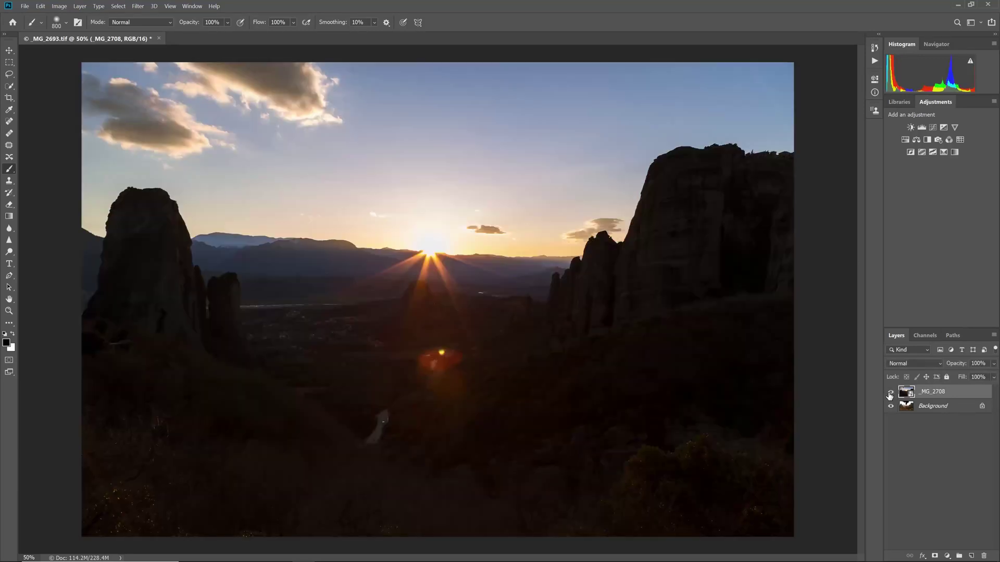
{"action": "left_click", "coordinate": [925, 335]}
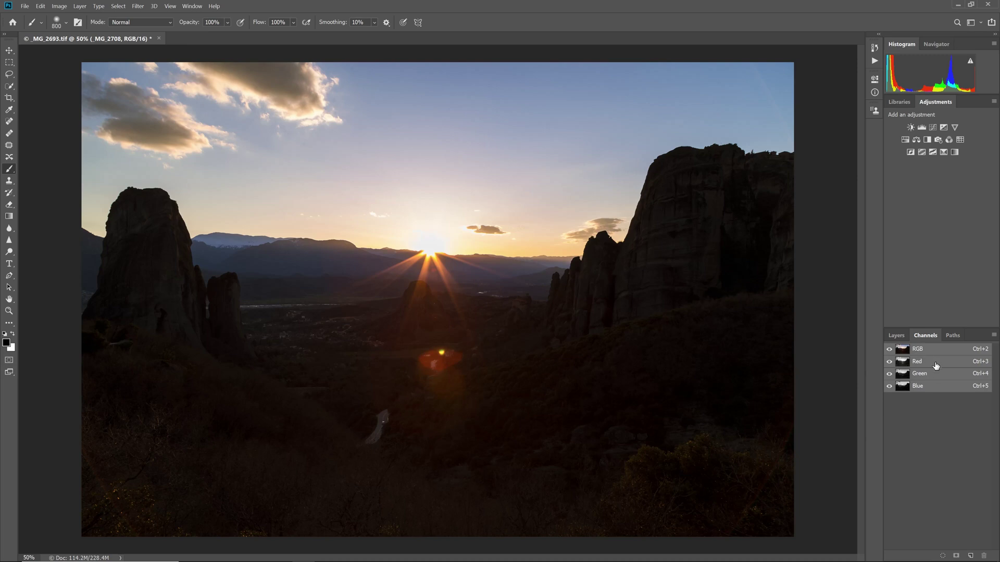
{"action": "left_click", "coordinate": [904, 353], "text": "ctrl"}
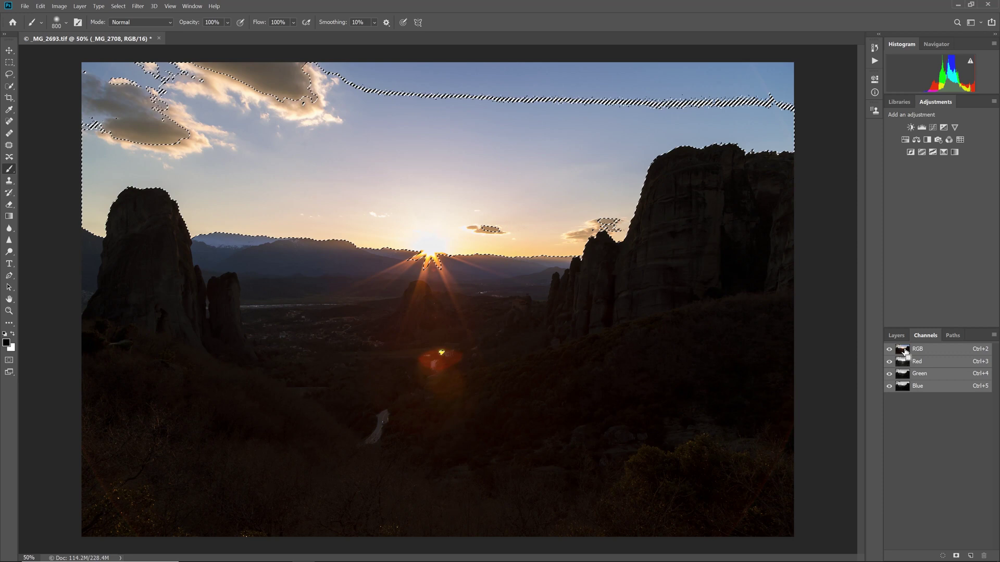
{"action": "left_click", "coordinate": [896, 336]}
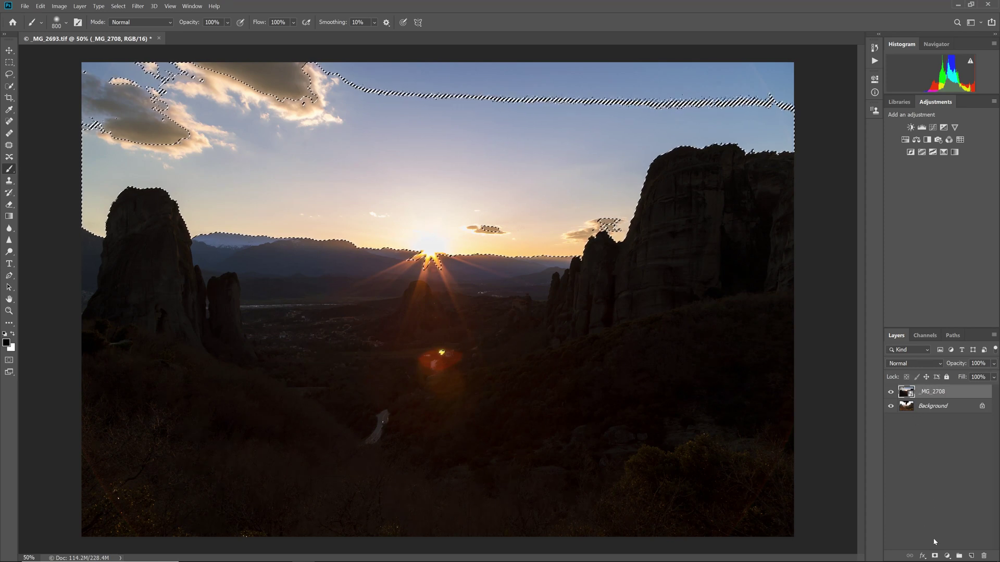
{"action": "left_click", "coordinate": [936, 556]}
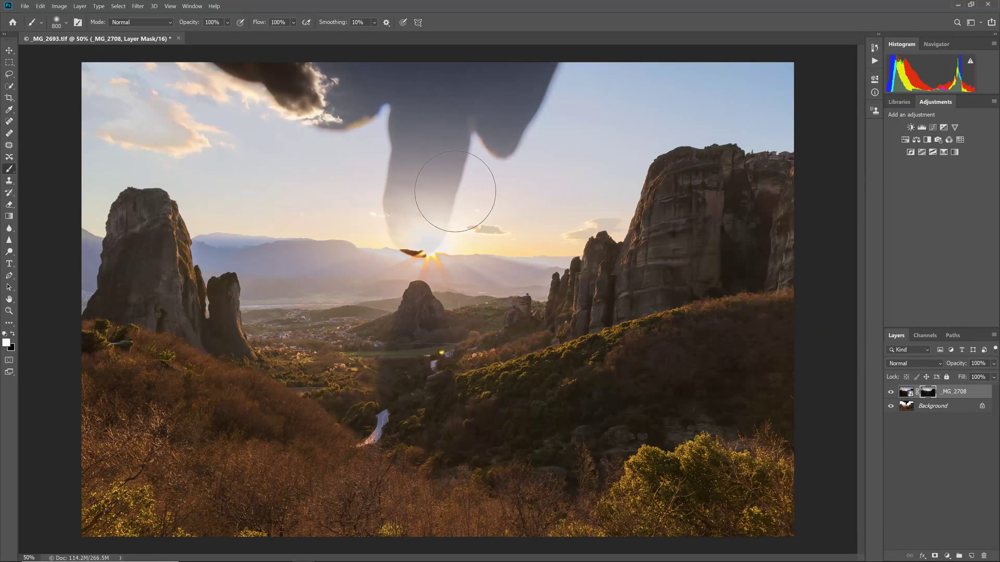
Paint white on the _MG_2708 layer mask across the sky and over the hand, using a 336 px brush around the sun
{"action": "mouse_move", "coordinate": [474, 187]}
{"action": "left_mouse_down"}
{"action": "mouse_move", "coordinate": [359, 174]}
{"action": "mouse_move", "coordinate": [509, 181]}
{"action": "mouse_move", "coordinate": [239, 93]}
{"action": "mouse_move", "coordinate": [54, 101]}
{"action": "left_mouse_up"}
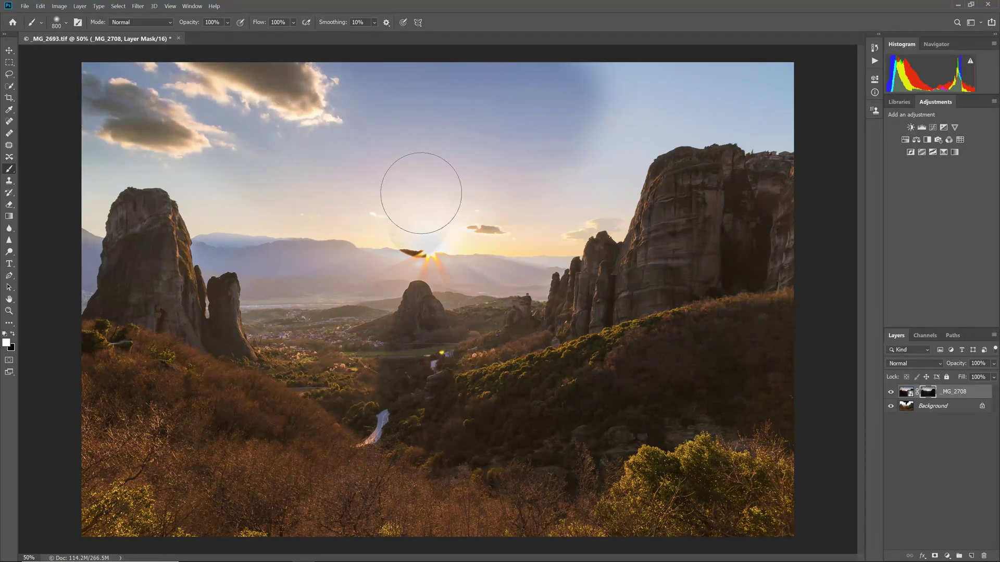
{"action": "left_click_drag", "start_coordinate": [428, 212], "coordinate": [775, 73]}
{"action": "right_click", "coordinate": [433, 177]}
{"action": "left_click_drag", "start_coordinate": [533, 199], "coordinate": [526, 199]}
{"action": "key", "text": "Return"}
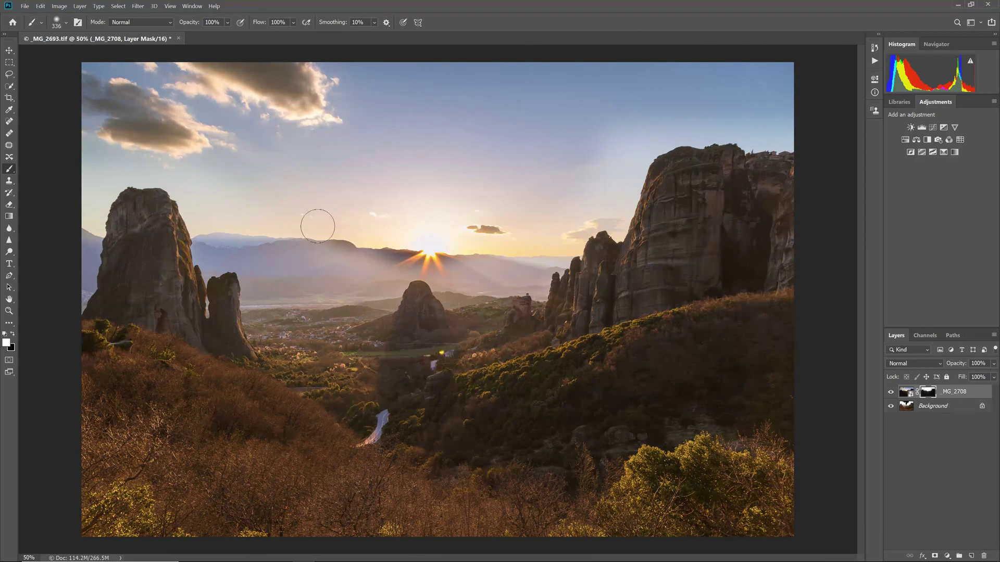
Load the RGB luminosity as a selection, paint white on the mask through it along the horizon with an 800 px brush, and deselect
{"action": "left_click", "coordinate": [925, 335]}
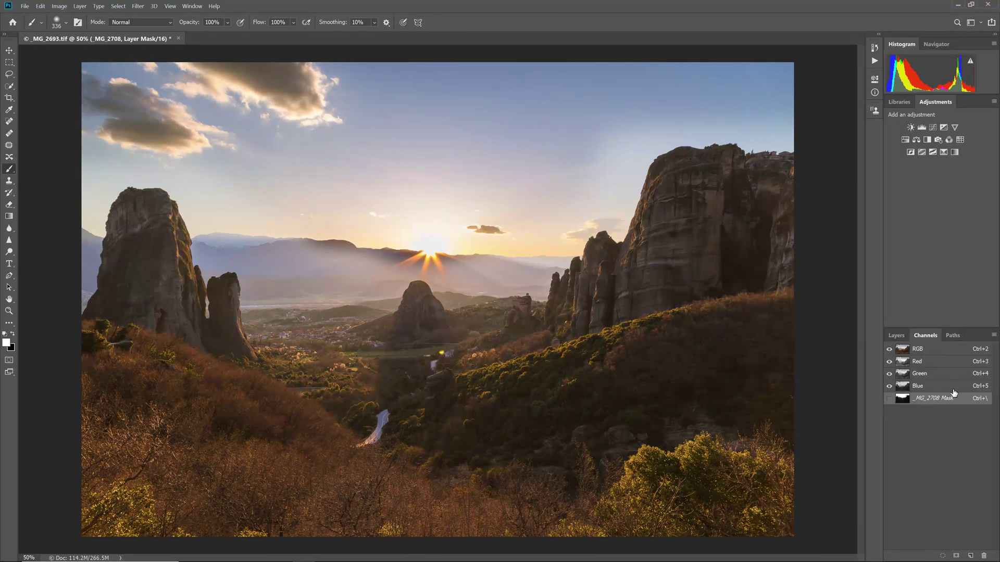
{"action": "left_click", "coordinate": [902, 350], "text": "ctrl"}
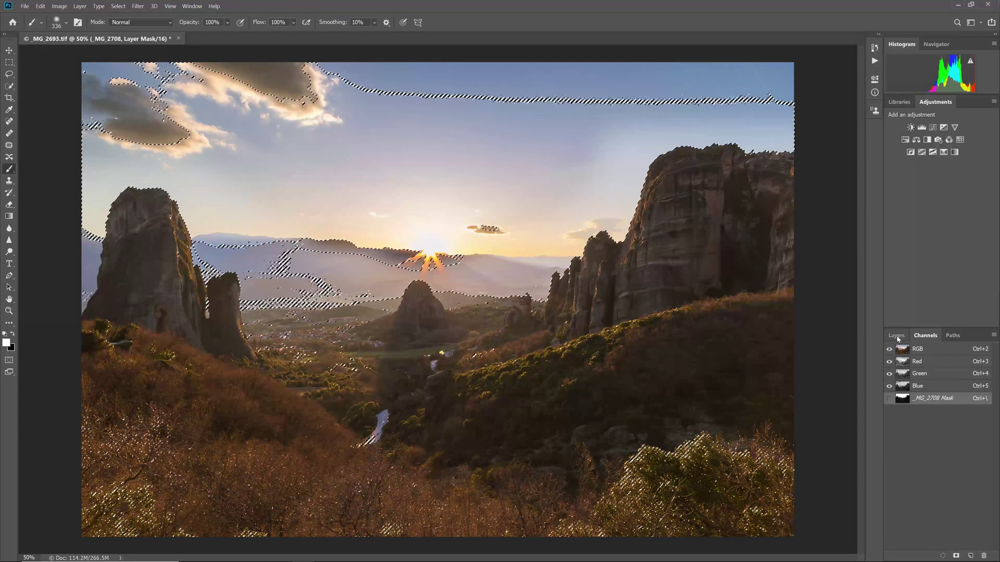
{"action": "left_click", "coordinate": [896, 336]}
{"action": "right_click", "coordinate": [434, 178]}
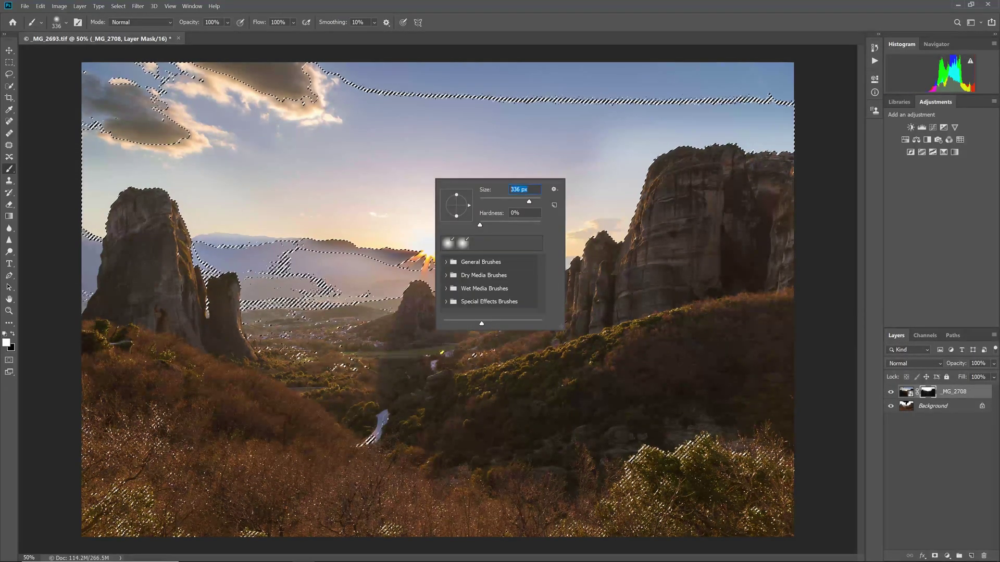
{"action": "type", "text": "800"}
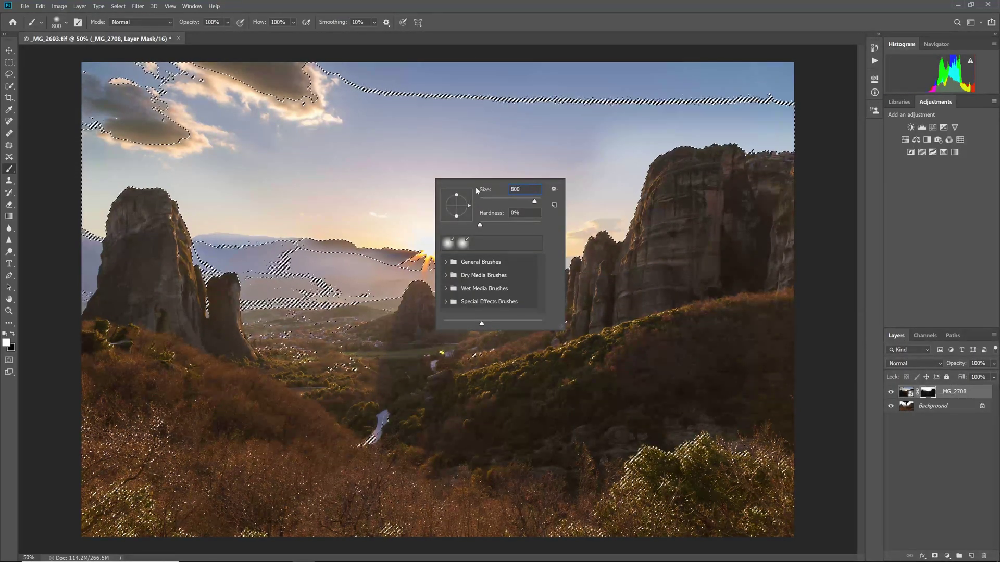
{"action": "key", "text": "Return"}
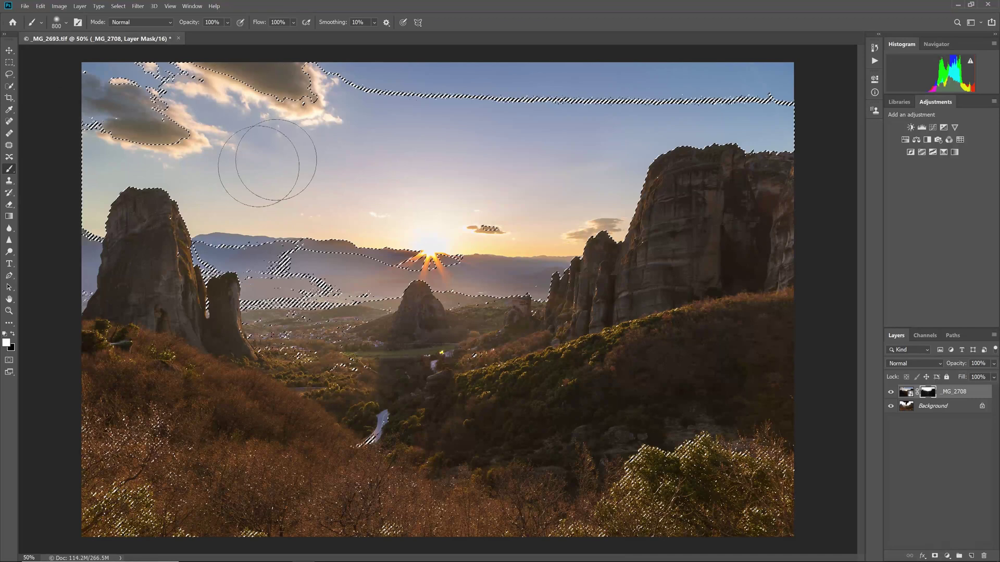
{"action": "key", "text": "ctrl+d"}
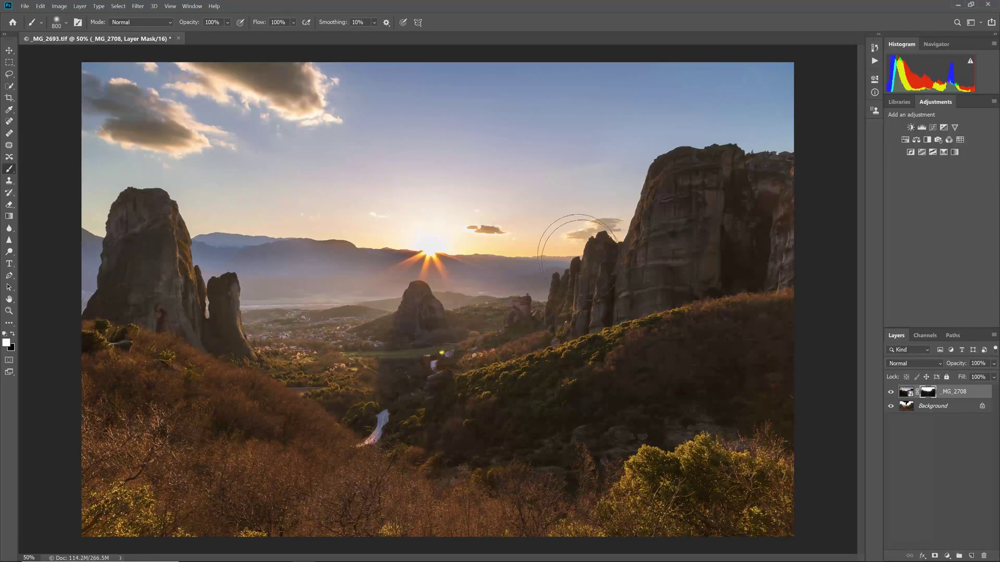
Compare the blended photo with the base exposure by hiding and showing the _MG_2708 layer
{"action": "key", "text": "h"}
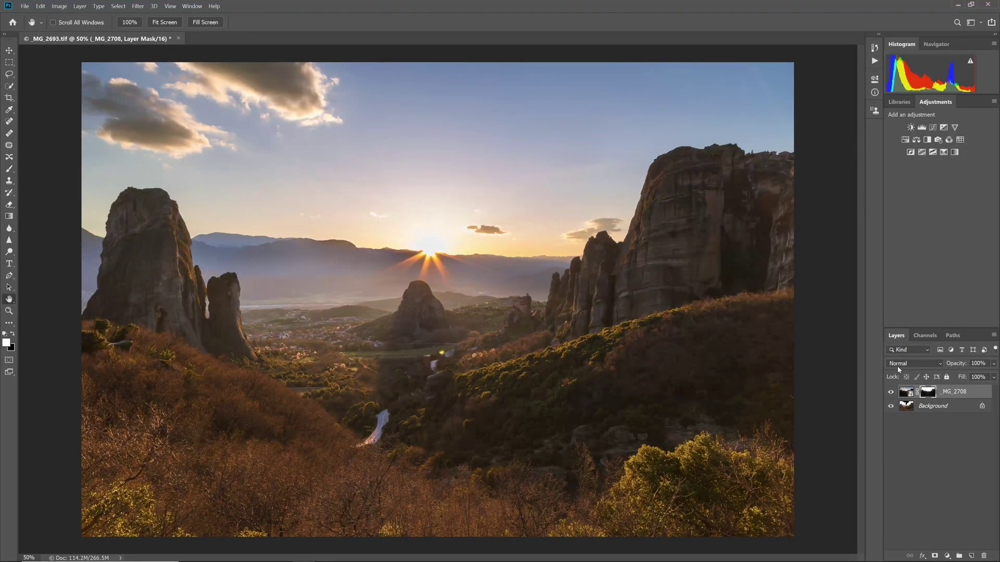
{"action": "left_click", "coordinate": [890, 393]}
{"action": "left_click", "coordinate": [890, 393]}
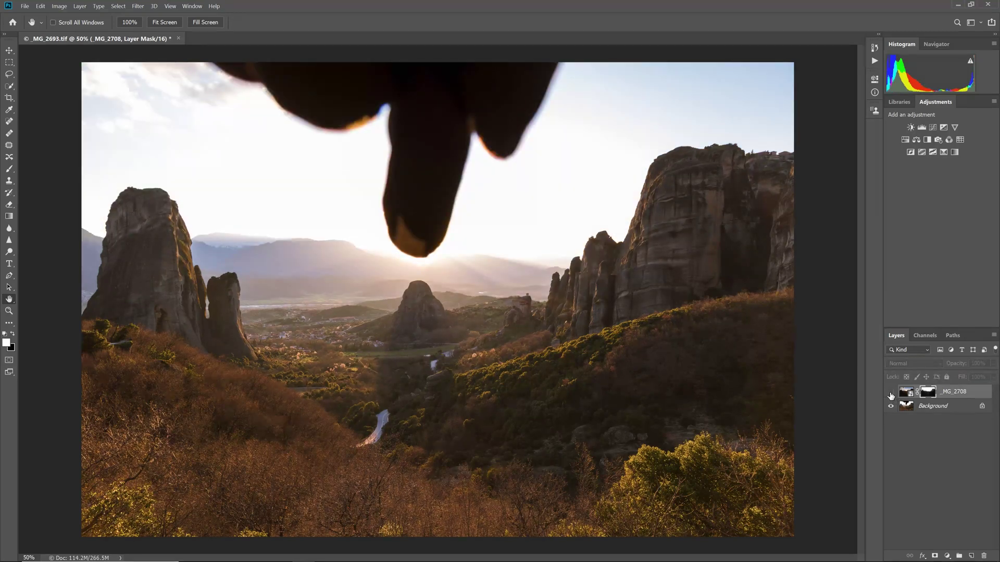
{"action": "left_click", "coordinate": [891, 393]}
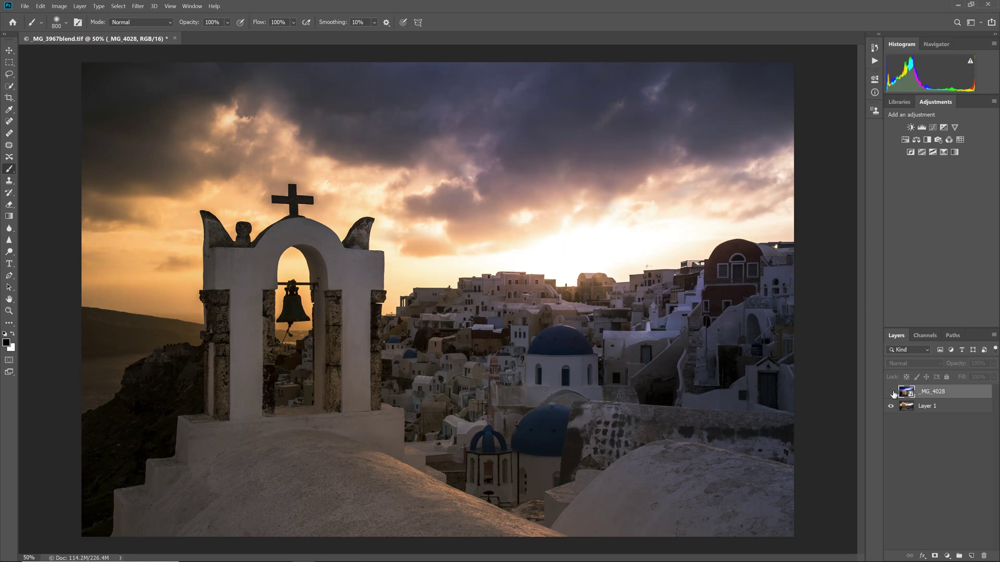
Compare the night exposure with the sunset exposure by toggling the visibility of the _MG_4028 layer
{"action": "left_click", "coordinate": [891, 392]}
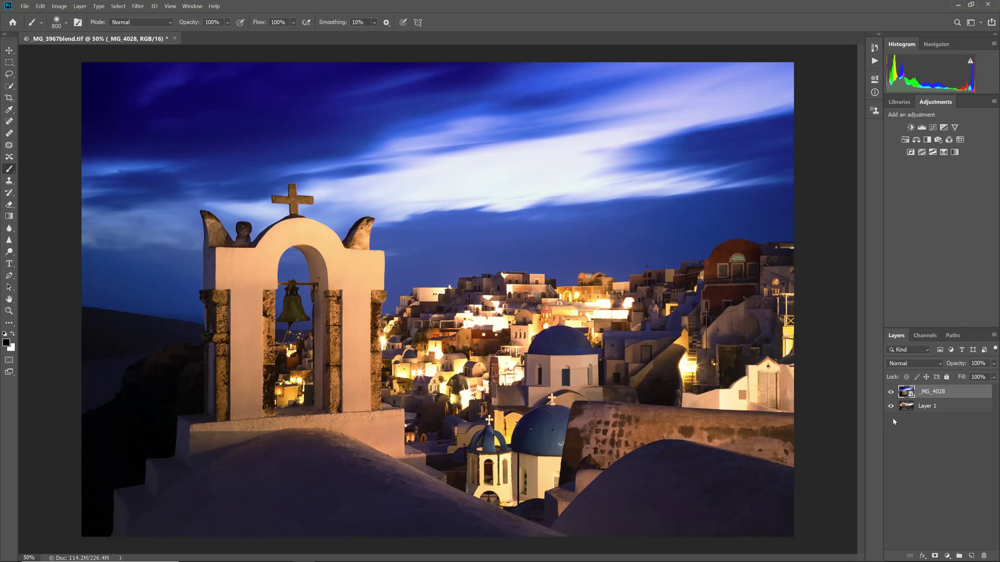
{"action": "left_click", "coordinate": [891, 392]}
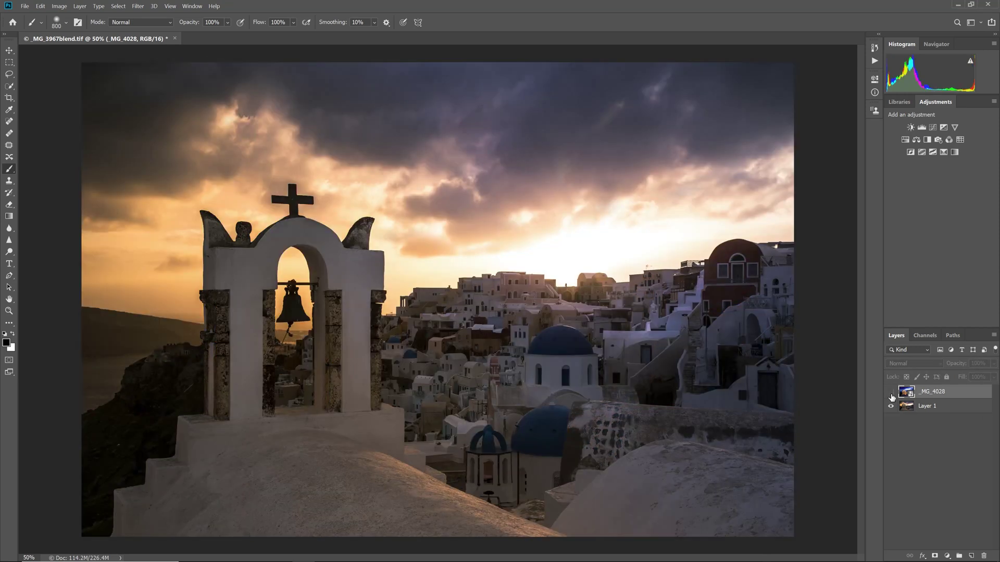
{"action": "left_click", "coordinate": [891, 394]}
Load the Red channel's luminosity as a selection and turn it into a layer mask on the _MG_4028 layer
{"action": "left_click", "coordinate": [921, 337]}
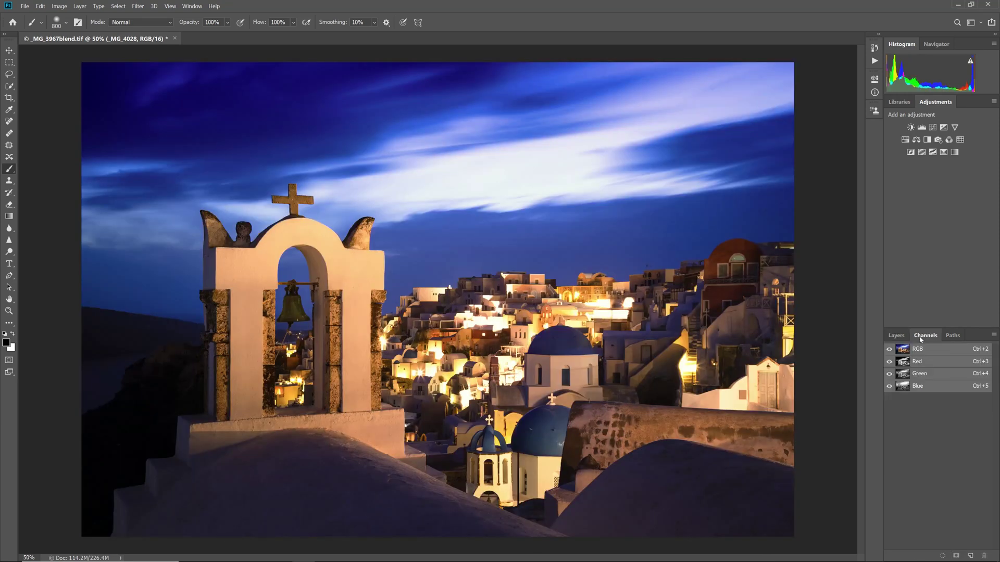
{"action": "left_click", "coordinate": [904, 366], "text": "ctrl"}
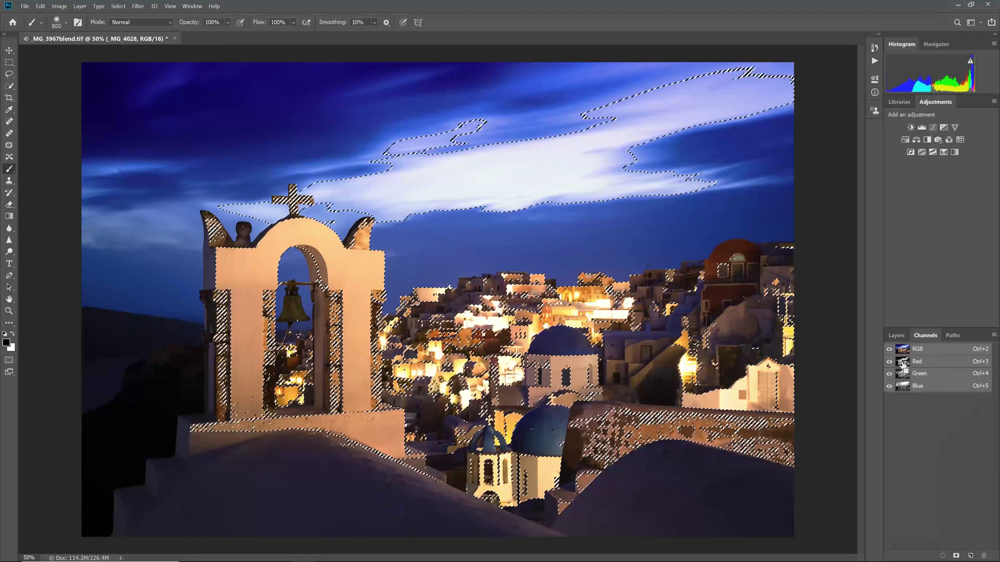
{"action": "left_click", "coordinate": [896, 335]}
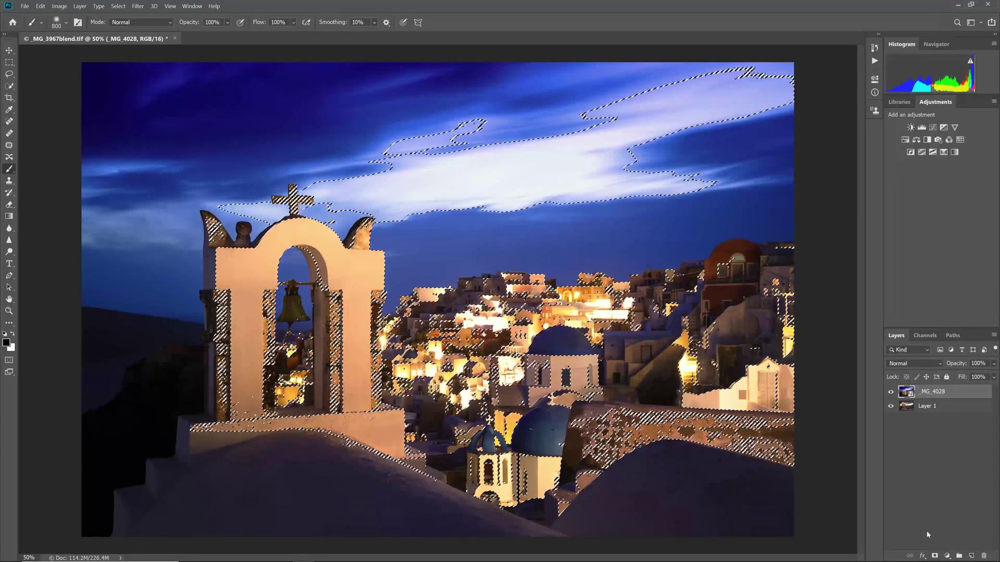
{"action": "left_click", "coordinate": [936, 556]}
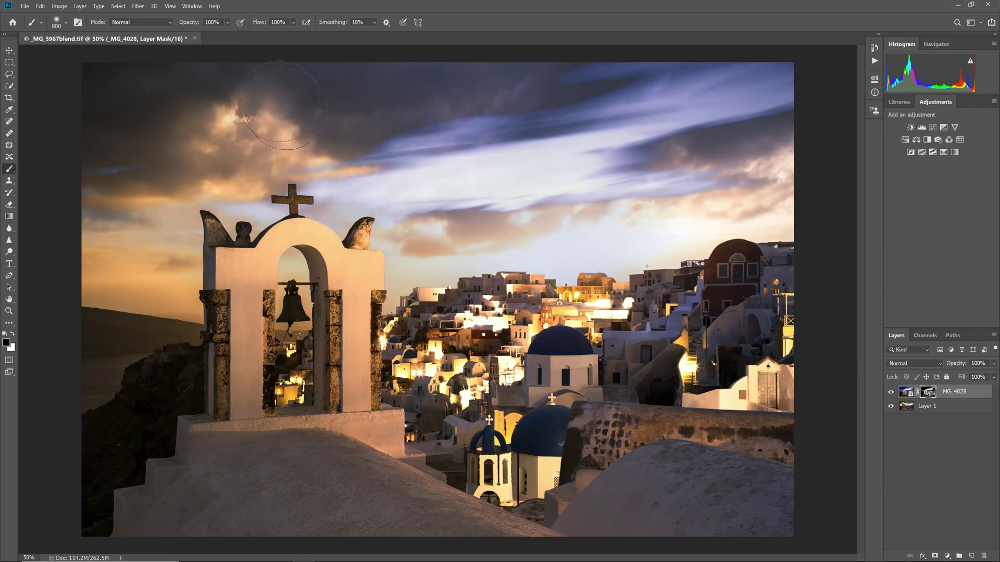
Select the sky above the bell tower and village with the Quick Selection tool, working on the _MG_4028 layer's image
{"action": "left_click", "coordinate": [9, 87]}
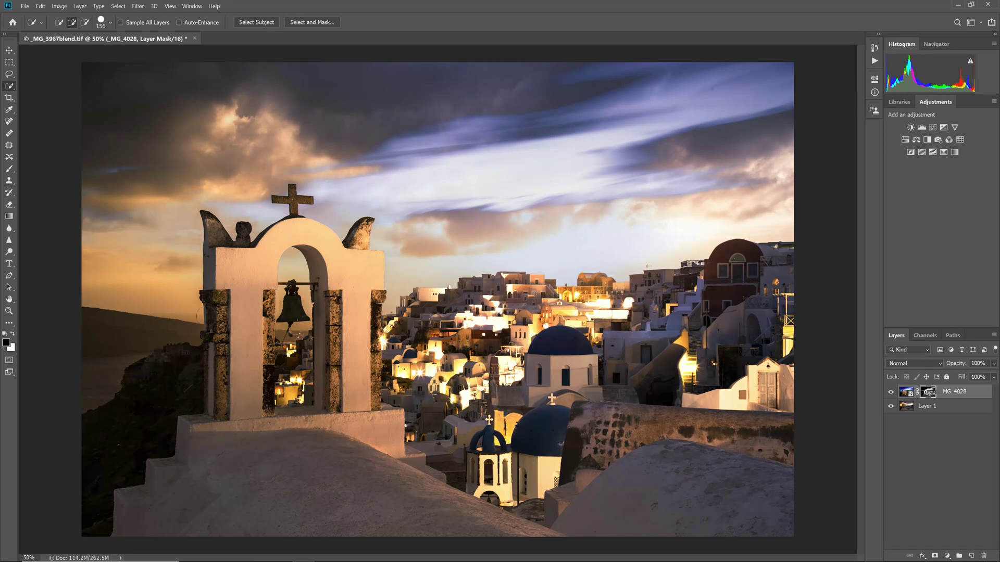
{"action": "left_click", "coordinate": [905, 393]}
{"action": "mouse_move", "coordinate": [104, 261]}
{"action": "left_mouse_down"}
{"action": "mouse_move", "coordinate": [171, 273]}
{"action": "mouse_move", "coordinate": [144, 203]}
{"action": "mouse_move", "coordinate": [150, 132]}
{"action": "mouse_move", "coordinate": [421, 142]}
{"action": "mouse_move", "coordinate": [482, 191]}
{"action": "mouse_move", "coordinate": [556, 196]}
{"action": "mouse_move", "coordinate": [573, 231]}
{"action": "mouse_move", "coordinate": [532, 239]}
{"action": "mouse_move", "coordinate": [683, 216]}
{"action": "left_mouse_up"}
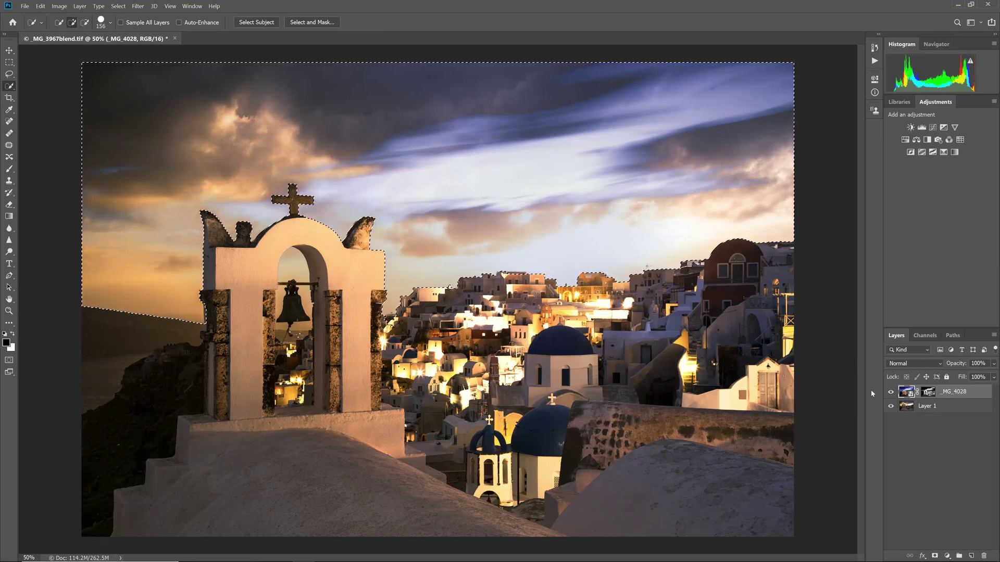
Paint black across the selected sky on the _MG_4028 mask with an 800 px brush, deselect, and hide the layer to compare
{"action": "left_click", "coordinate": [930, 394]}
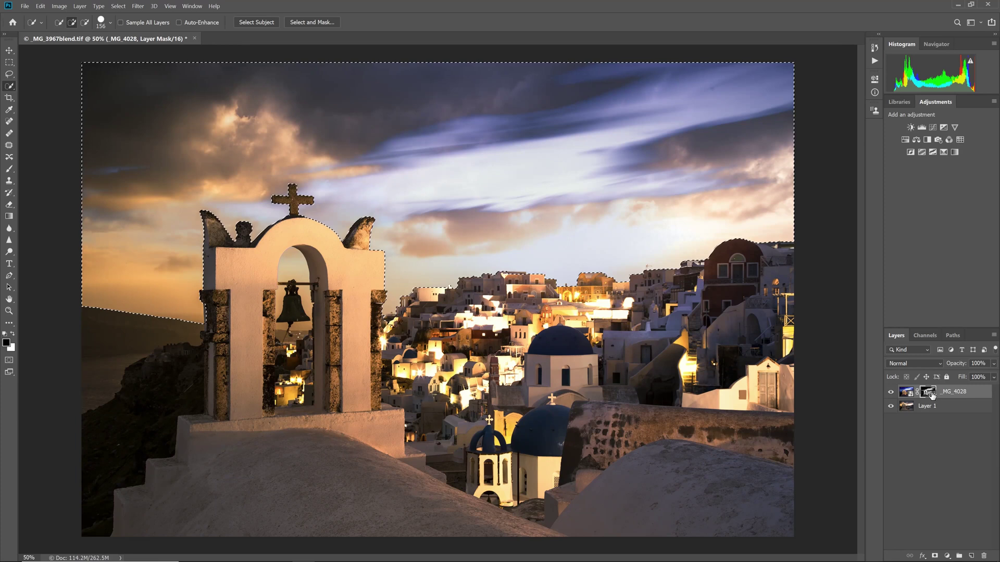
{"action": "left_click", "coordinate": [10, 170]}
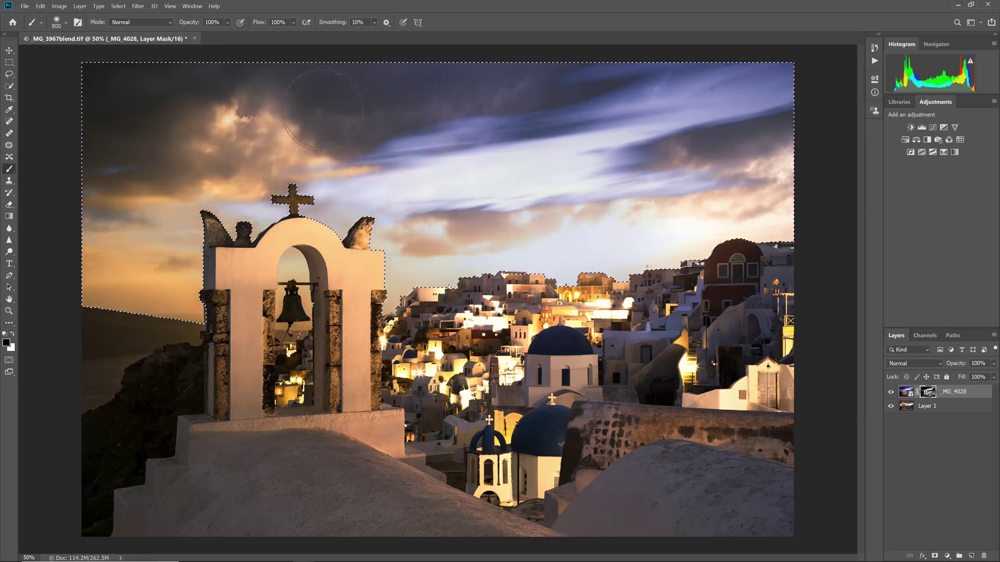
{"action": "mouse_move", "coordinate": [178, 45]}
{"action": "left_mouse_down"}
{"action": "mouse_move", "coordinate": [290, 93]}
{"action": "mouse_move", "coordinate": [340, 181]}
{"action": "mouse_move", "coordinate": [346, 221]}
{"action": "mouse_move", "coordinate": [362, 217]}
{"action": "mouse_move", "coordinate": [376, 174]}
{"action": "mouse_move", "coordinate": [519, 158]}
{"action": "mouse_move", "coordinate": [478, 225]}
{"action": "mouse_move", "coordinate": [542, 211]}
{"action": "mouse_move", "coordinate": [609, 175]}
{"action": "mouse_move", "coordinate": [532, 242]}
{"action": "mouse_move", "coordinate": [577, 139]}
{"action": "mouse_move", "coordinate": [683, 117]}
{"action": "mouse_move", "coordinate": [804, 85]}
{"action": "left_mouse_up"}
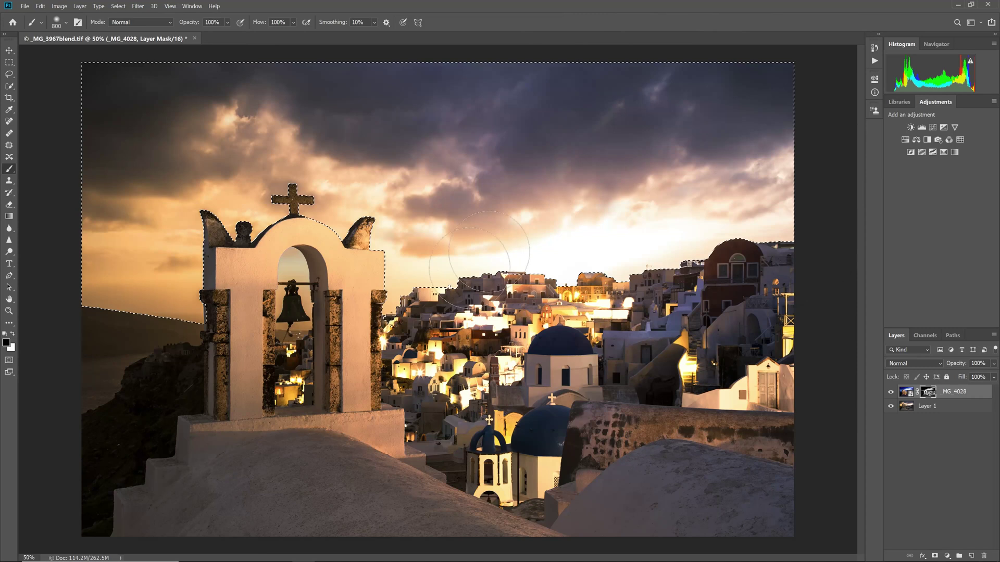
{"action": "key", "text": "ctrl+d"}
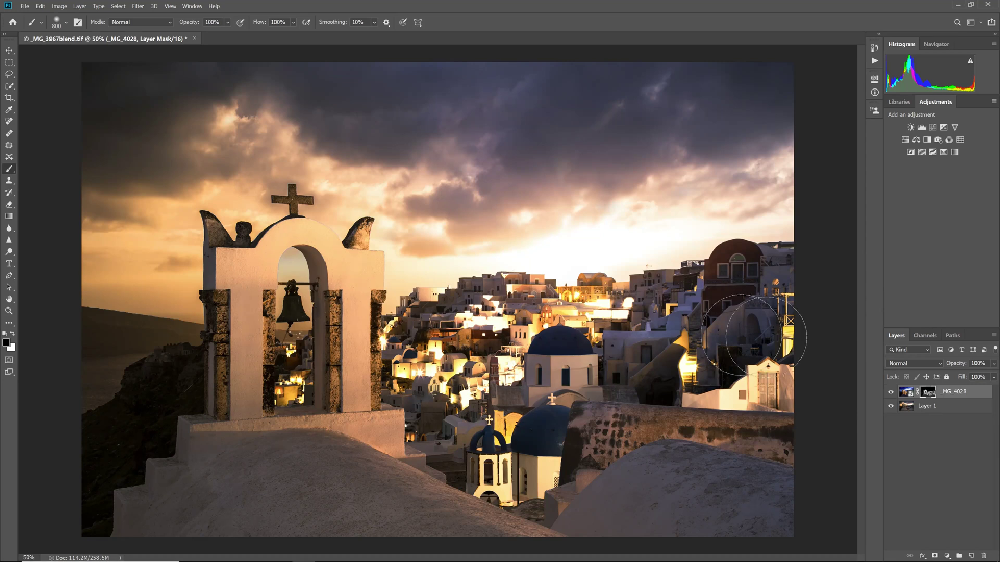
{"action": "left_click", "coordinate": [891, 393]}
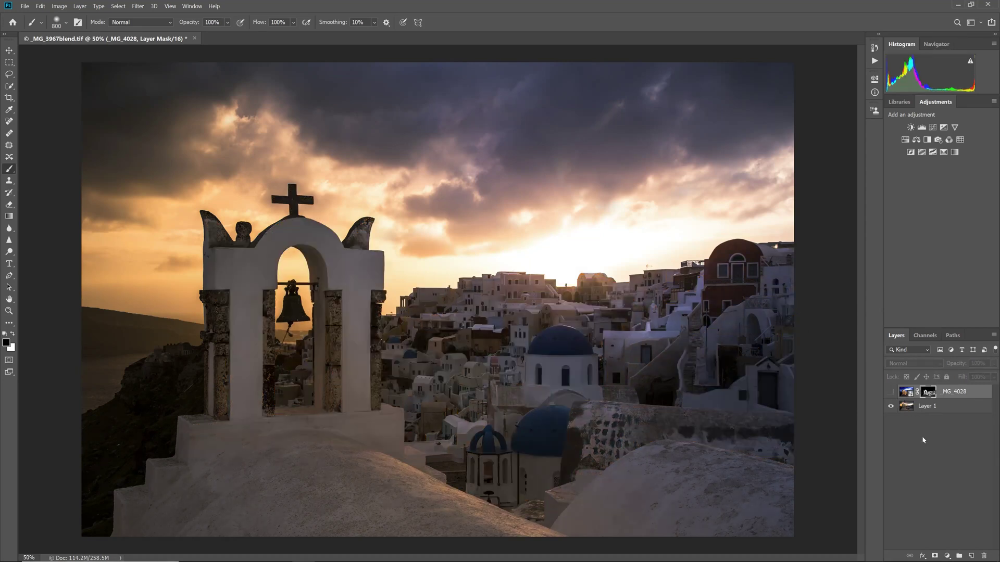
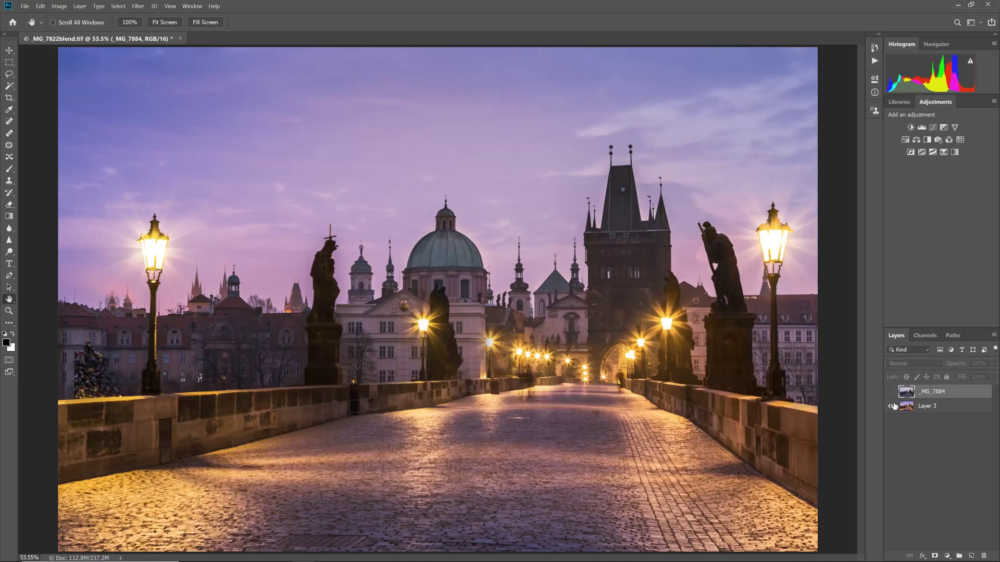
In the _MG_7822blend.tif bridge photo, show the _MG_7884 layer and select all the flying birds with the Magic Wand tool
{"action": "left_click", "coordinate": [891, 392]}
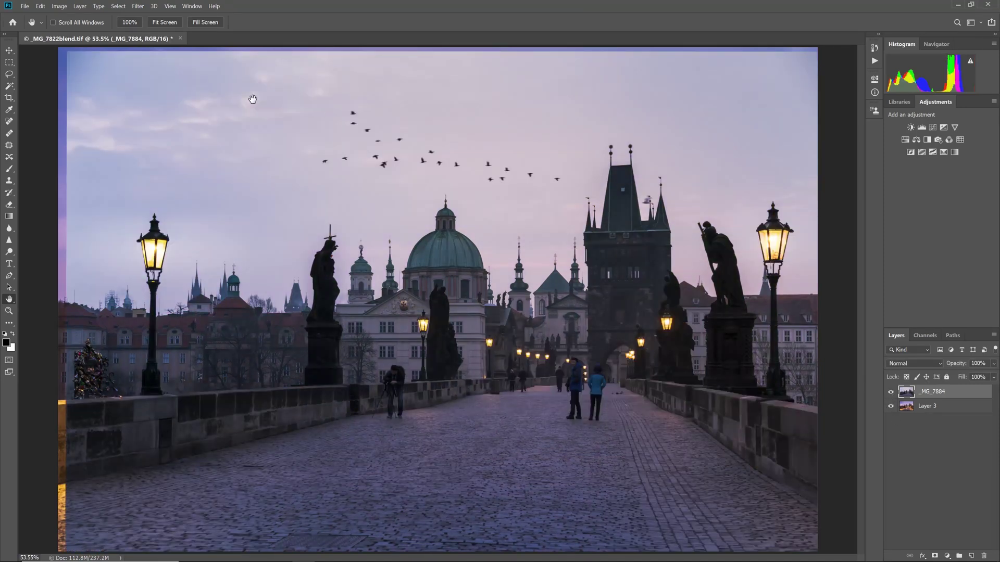
{"action": "left_click", "coordinate": [137, 25]}
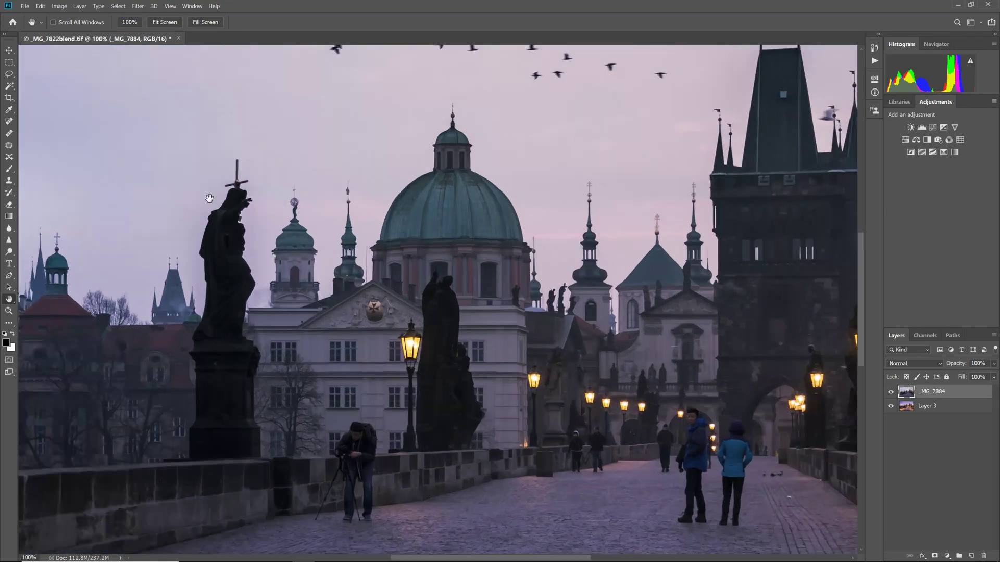
{"action": "left_click_drag", "start_coordinate": [357, 111], "coordinate": [377, 312]}
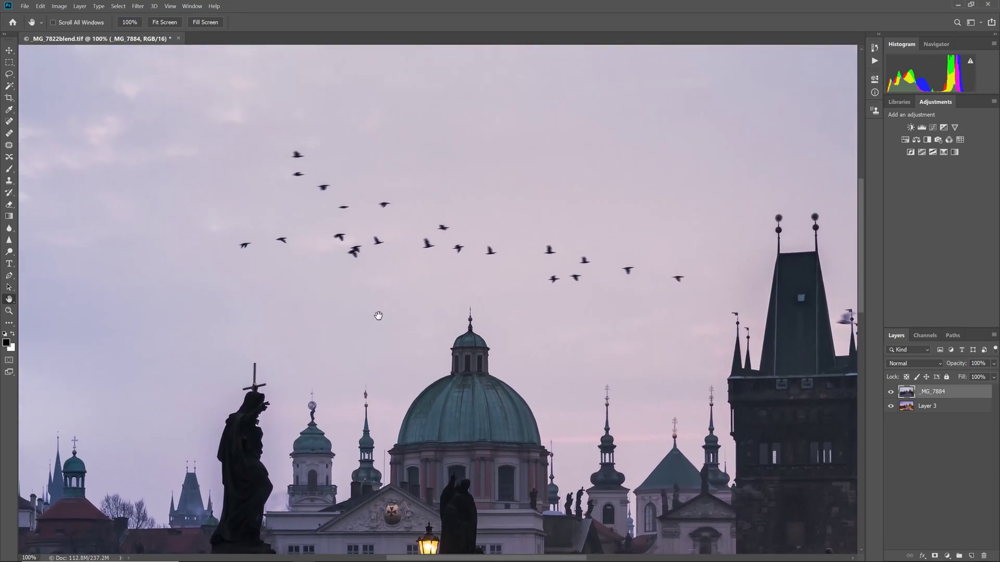
{"action": "left_click", "coordinate": [9, 88]}
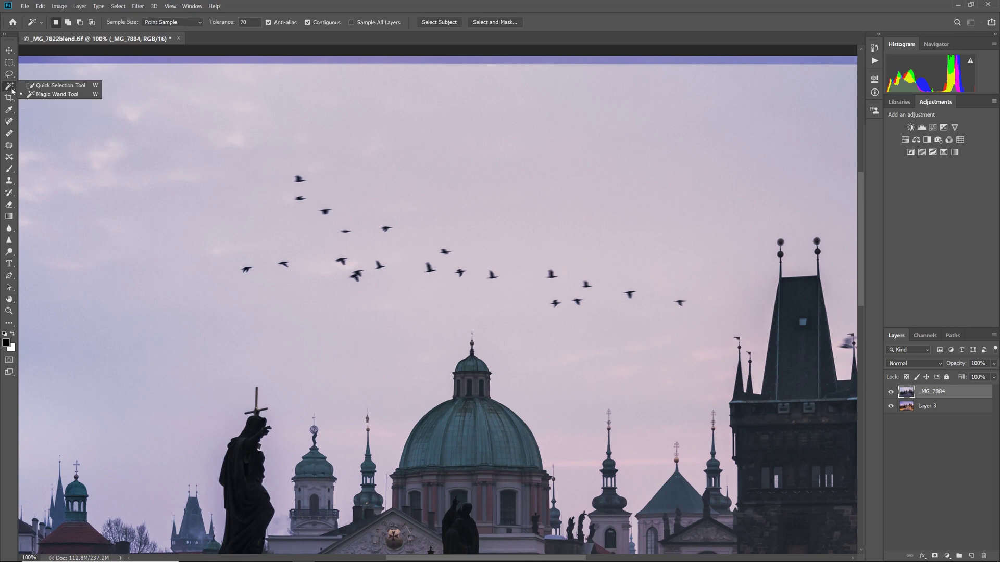
{"action": "left_click", "coordinate": [41, 95]}
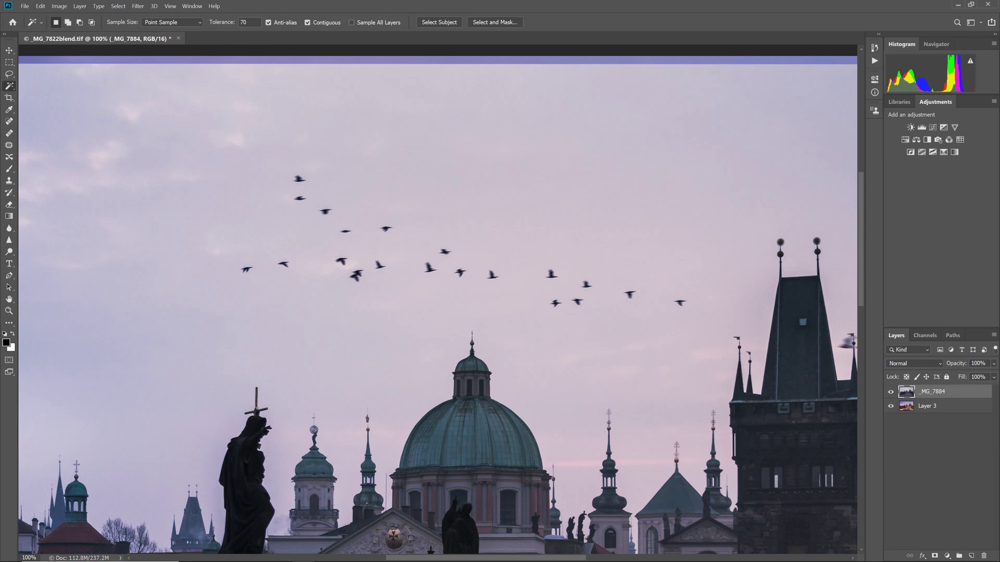
{"action": "key", "text": "Return"}
{"action": "left_click", "coordinate": [246, 269]}
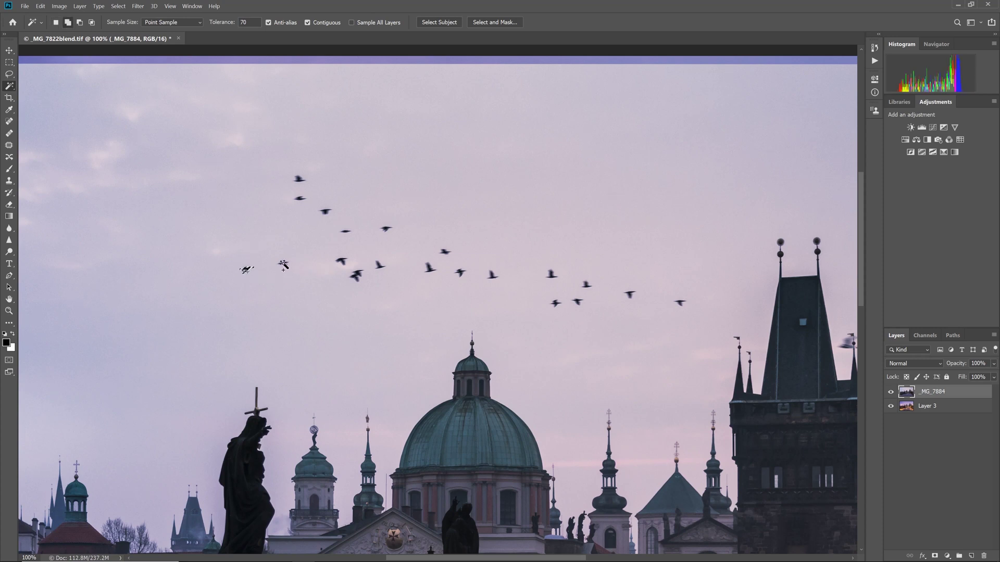
{"action": "left_click", "coordinate": [284, 266], "text": "shift"}
{"action": "left_click", "coordinate": [299, 179], "text": "shift"}
{"action": "left_click", "coordinate": [300, 199], "text": "shift"}
{"action": "left_click", "coordinate": [325, 211], "text": "shift"}
{"action": "left_click", "coordinate": [345, 231], "text": "shift"}
{"action": "left_click", "coordinate": [341, 261], "text": "shift"}
{"action": "left_click", "coordinate": [356, 275], "text": "shift"}
{"action": "left_click", "coordinate": [379, 265], "text": "shift"}
{"action": "left_click", "coordinate": [445, 253], "text": "shift"}
{"action": "left_click", "coordinate": [460, 273], "text": "shift"}
{"action": "left_click", "coordinate": [586, 284], "text": "shift"}
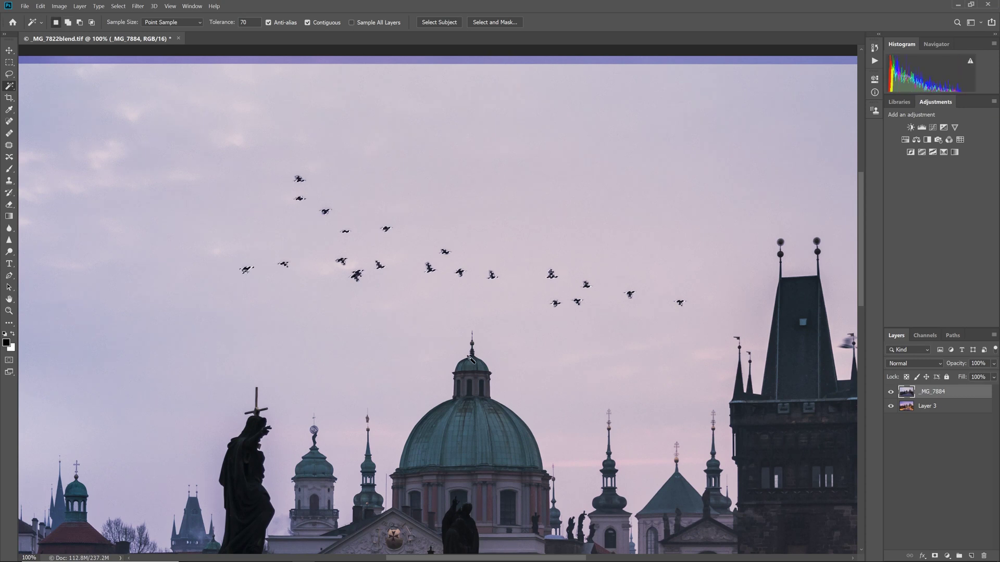
Turn the bird selection into a layer mask on the _MG_7884 layer and toggle the layer's visibility to compare
{"action": "key", "text": "h"}
{"action": "key", "text": "ctrl+0"}
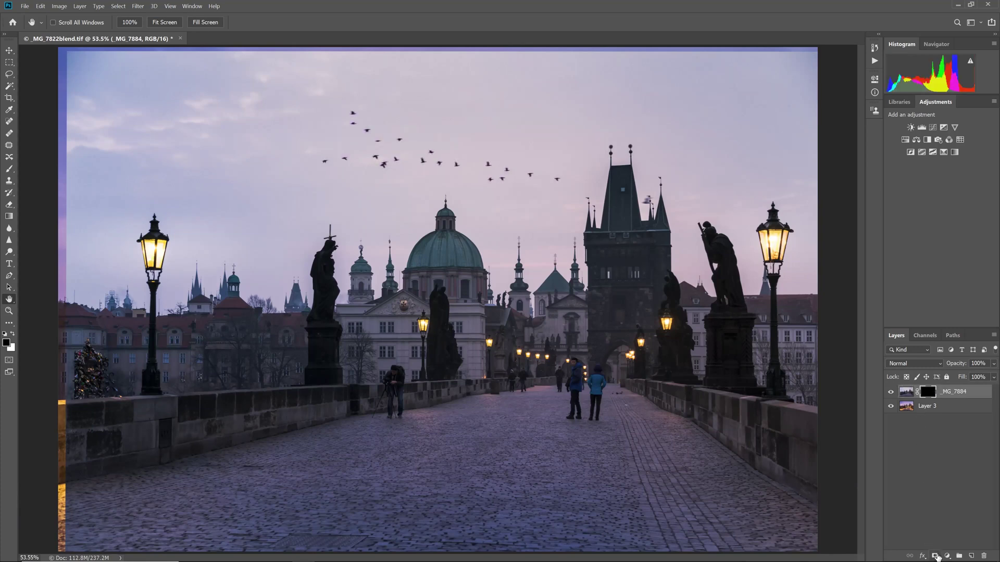
{"action": "left_click", "coordinate": [934, 555]}
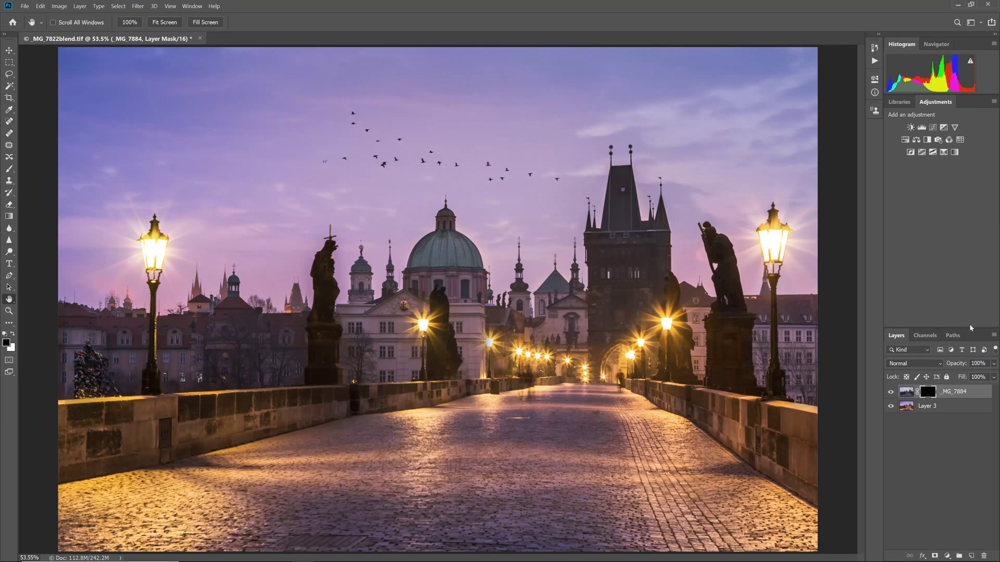
{"action": "left_click", "coordinate": [890, 392]}
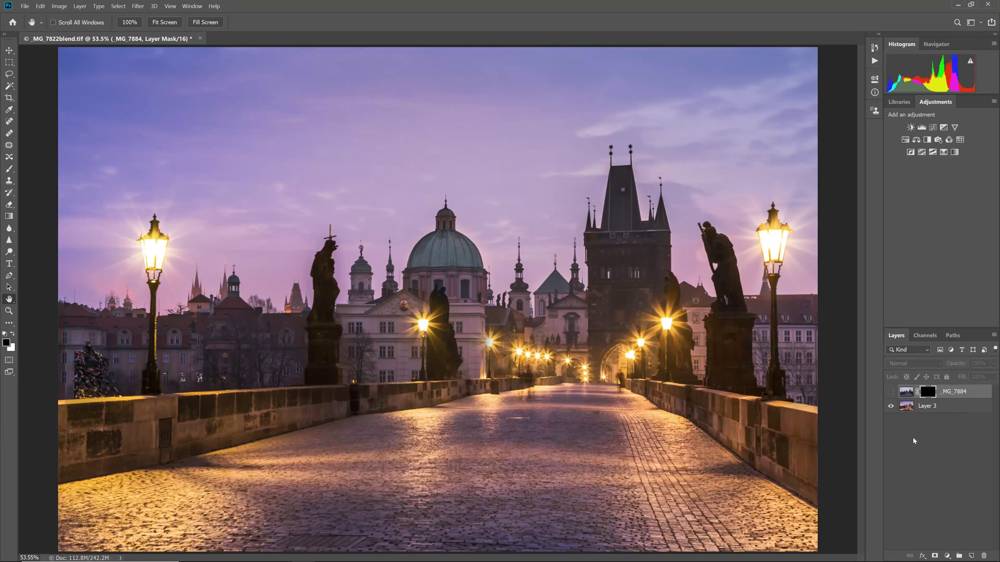
{"action": "left_click", "coordinate": [890, 391]}
Set the _MG_7884 layer's blend mode to Multiply and check the edges of the blended birds
{"action": "left_click", "coordinate": [926, 364]}
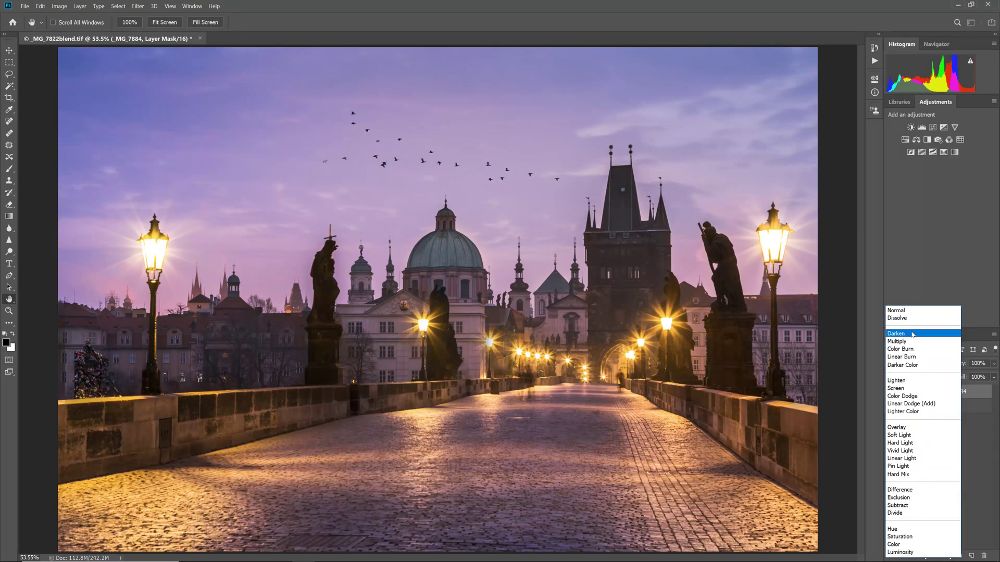
{"action": "left_click", "coordinate": [913, 342]}
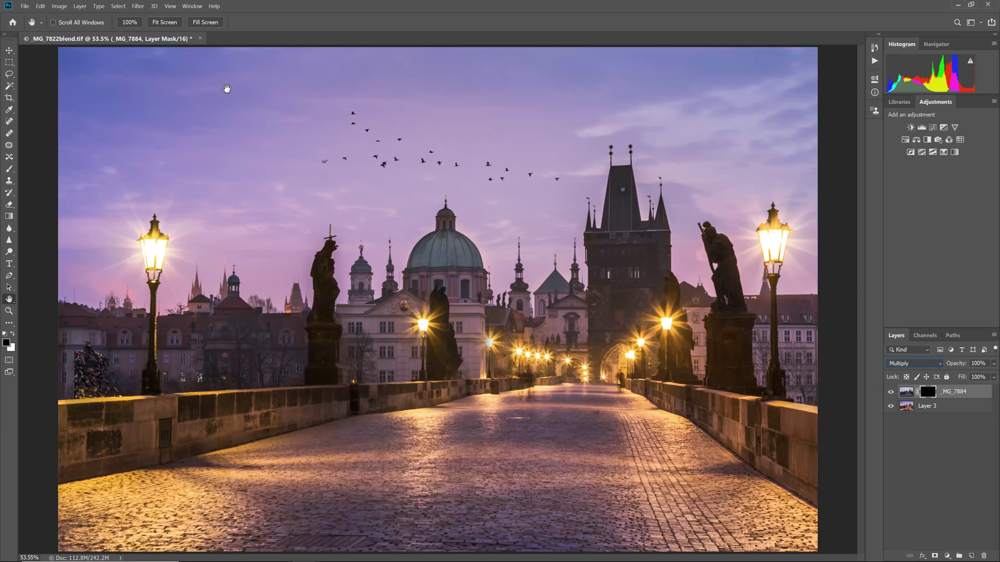
{"action": "left_click", "coordinate": [137, 26]}
{"action": "left_click_drag", "start_coordinate": [297, 116], "coordinate": [380, 346]}
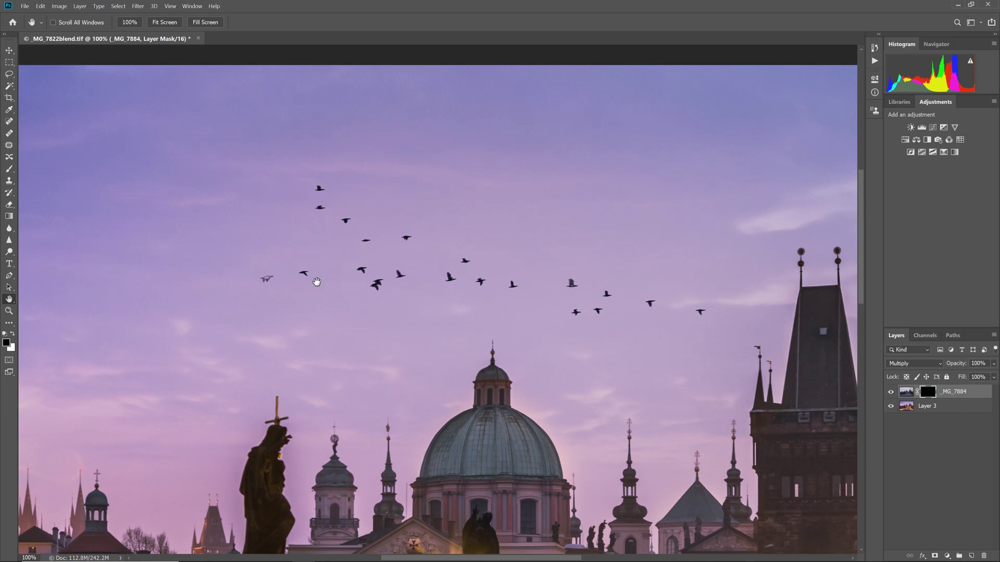
{"action": "left_click", "coordinate": [163, 23]}
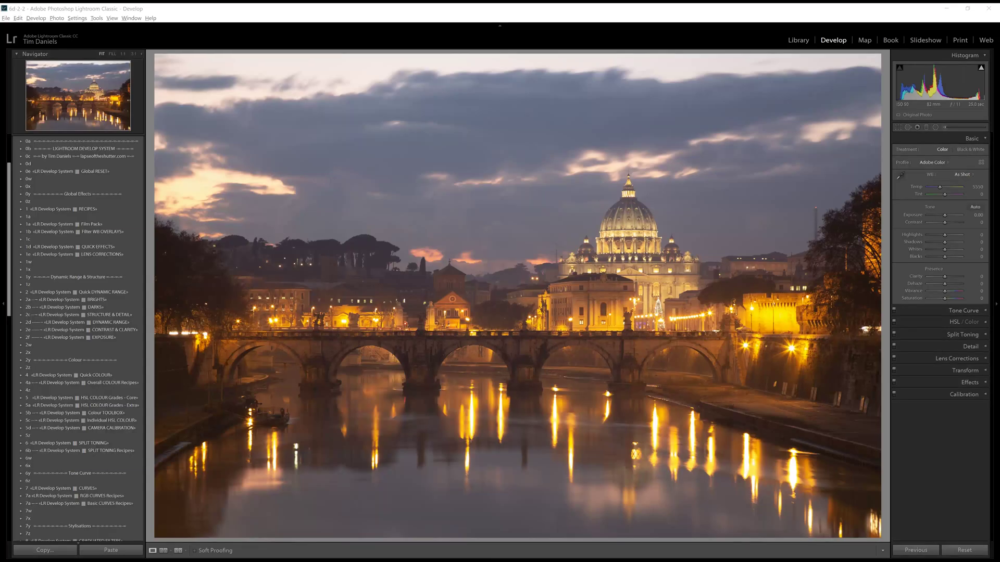
In Lightroom Classic, apply the Subtle Blue Hour City preset from the RECIPES group to the river photo and collapse the group
{"action": "left_click", "coordinate": [62, 209]}
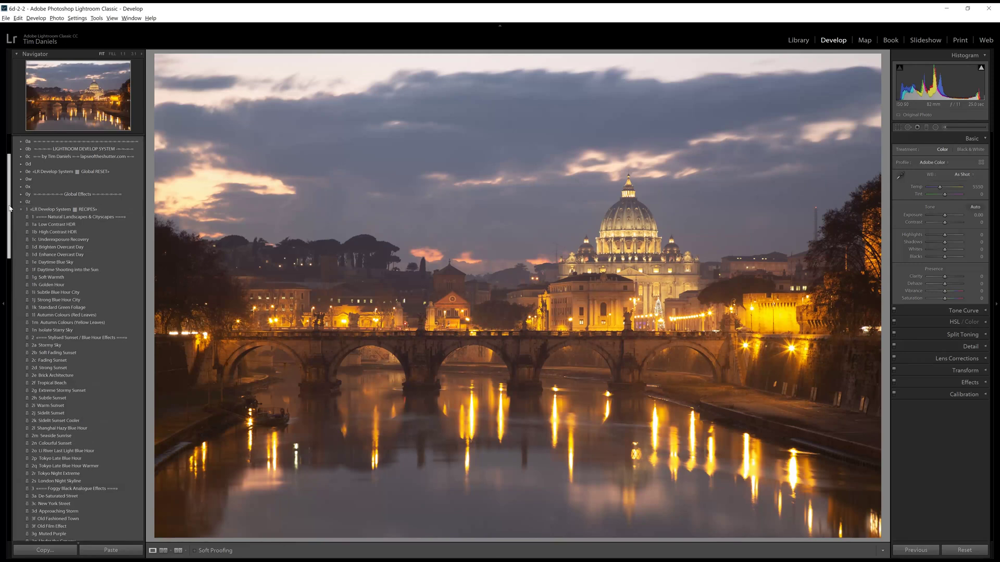
{"action": "scroll", "coordinate": [17, 282], "scroll_direction": "down", "scroll_amount": 1}
{"action": "left_click", "coordinate": [17, 282]}
{"action": "left_click", "coordinate": [21, 195]}
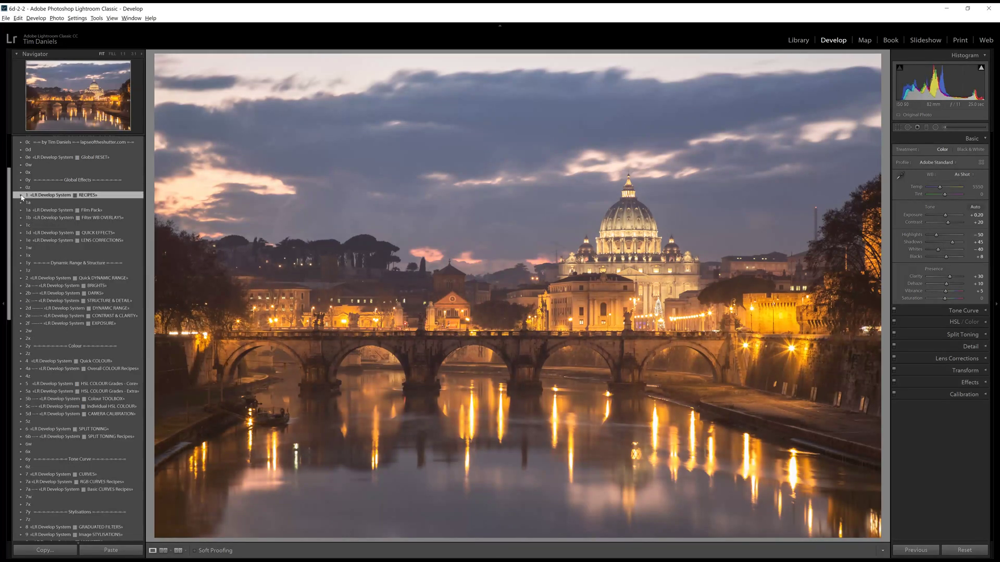
Apply the 4c Strong preset under HDR (High Contrast) in the Quick DYNAMIC RANGE group, and collapse the group
{"action": "scroll", "coordinate": [9, 210], "scroll_direction": "down", "scroll_amount": 2}
{"action": "left_click", "coordinate": [21, 214]}
{"action": "scroll", "coordinate": [52, 313], "scroll_direction": "down", "scroll_amount": 2}
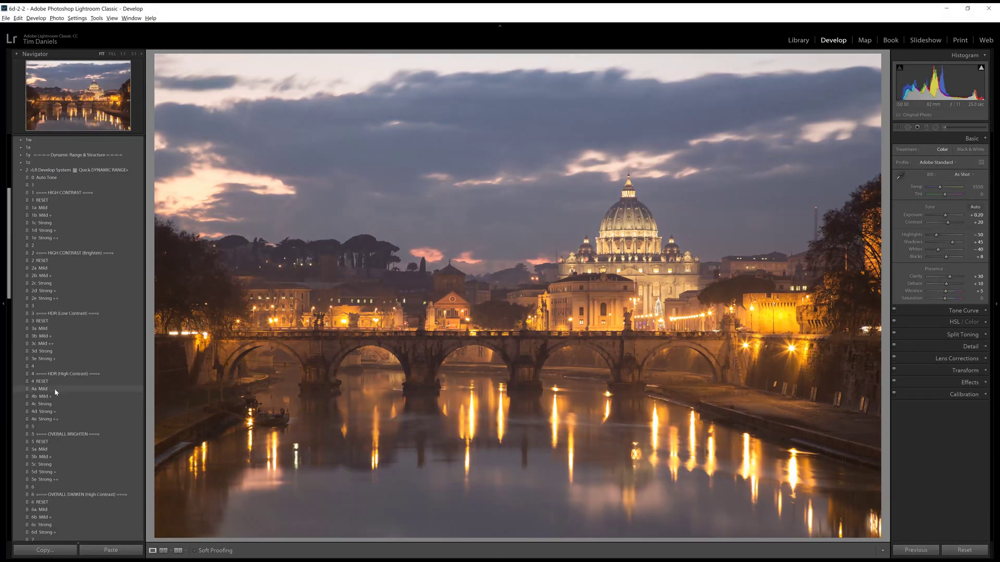
{"action": "left_click", "coordinate": [52, 404]}
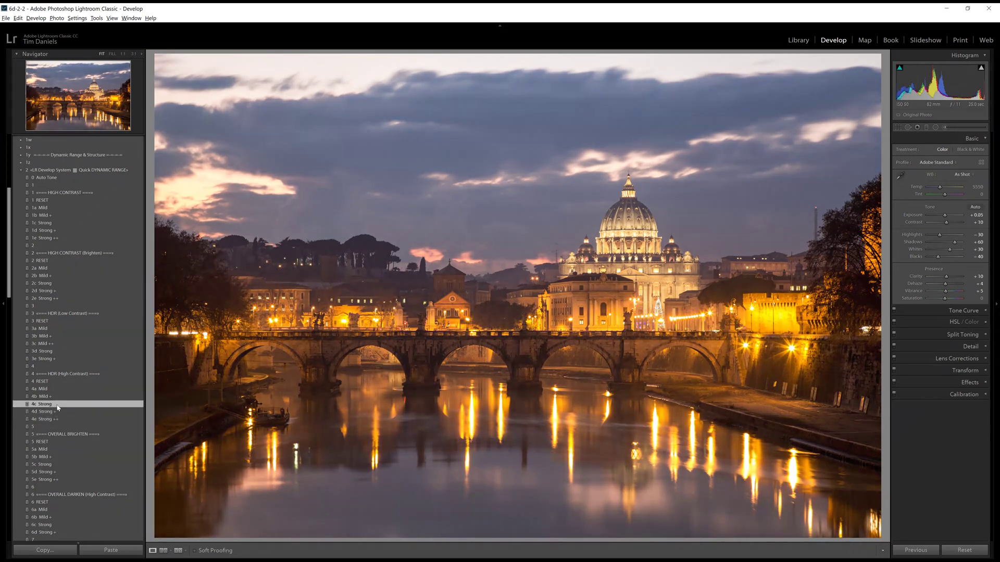
{"action": "left_click", "coordinate": [21, 171]}
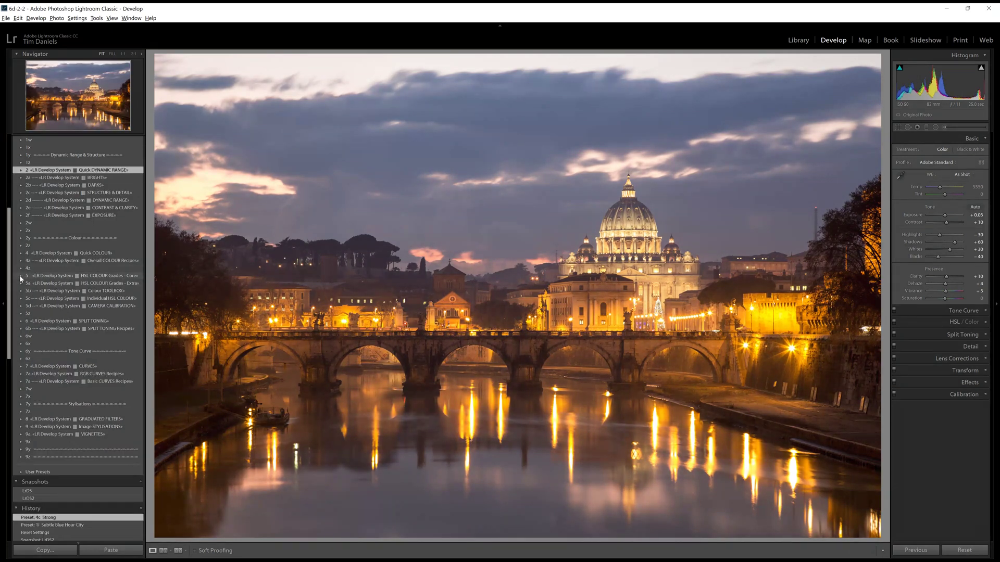
Browse the sunset and golden hour colour grades in the HSL COLOUR Grades - Core preset group
{"action": "left_click_drag", "start_coordinate": [9, 245], "coordinate": [10, 318]}
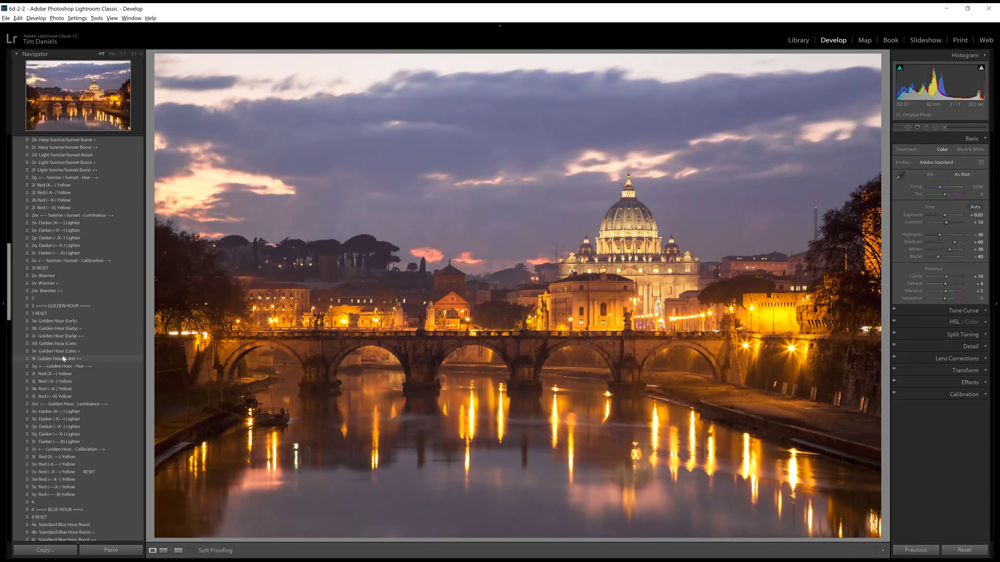
{"action": "scroll", "coordinate": [61, 360], "scroll_direction": "up", "scroll_amount": 3}
{"action": "left_click", "coordinate": [21, 476]}
{"action": "left_click_drag", "start_coordinate": [9, 291], "coordinate": [4, 171]}
Export the edited river photo
{"action": "left_click", "coordinate": [6, 18]}
{"action": "left_click", "coordinate": [52, 125]}
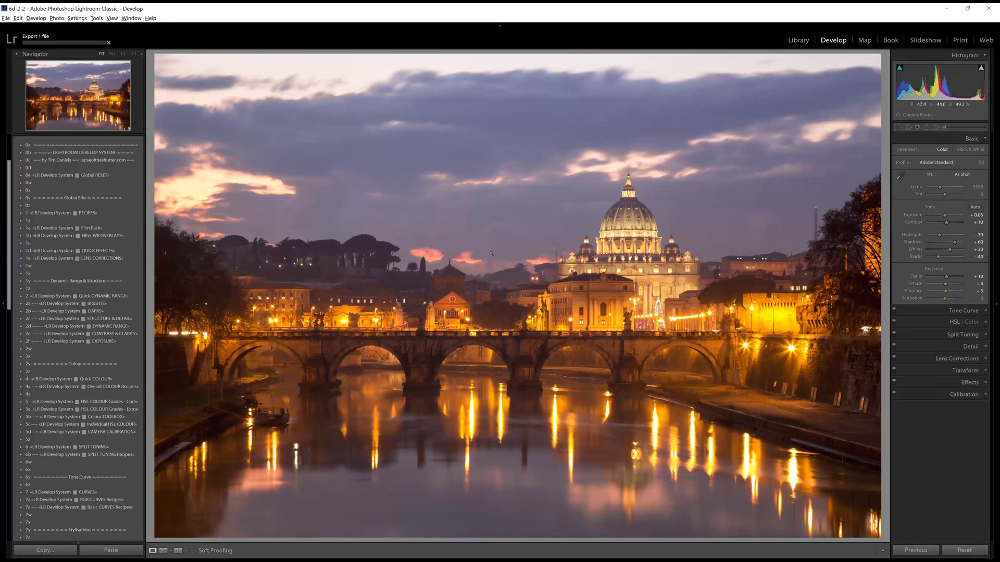
Reset the river photo's develop settings, and look through the presets in the CURVES group before collapsing it
{"action": "left_click", "coordinate": [965, 550]}
{"action": "scroll", "coordinate": [4, 250], "scroll_direction": "down", "scroll_amount": 1}
{"action": "scroll", "coordinate": [4, 250], "scroll_direction": "down", "scroll_amount": 5}
{"action": "left_click", "coordinate": [23, 293]}
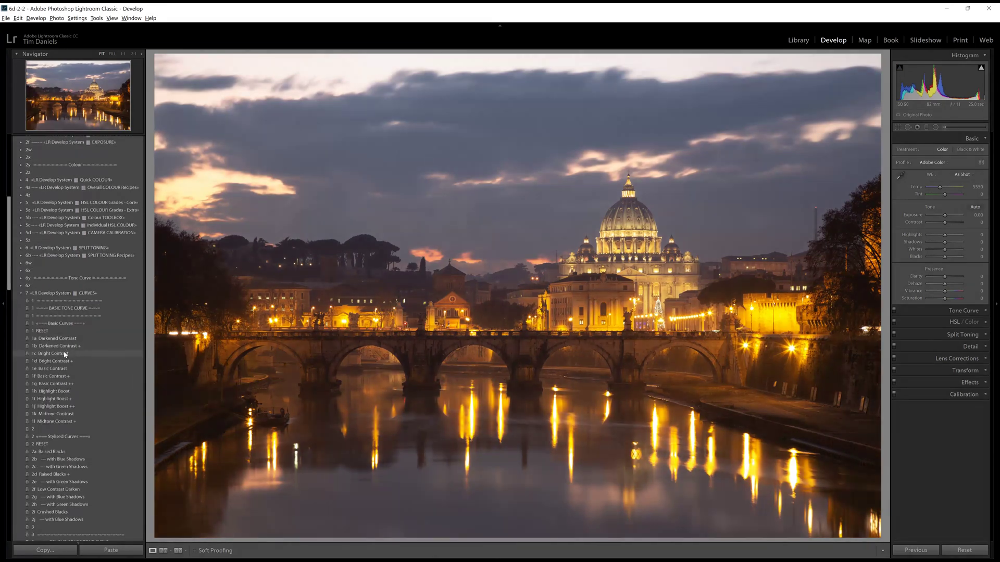
{"action": "left_click", "coordinate": [21, 294]}
{"action": "scroll", "coordinate": [15, 253], "scroll_direction": "up", "scroll_amount": 5}
Apply the 9hf Streetlight Boost ++++ preset from the HSL COLOUR Grades - Extra group and collapse the group
{"action": "left_click", "coordinate": [21, 335]}
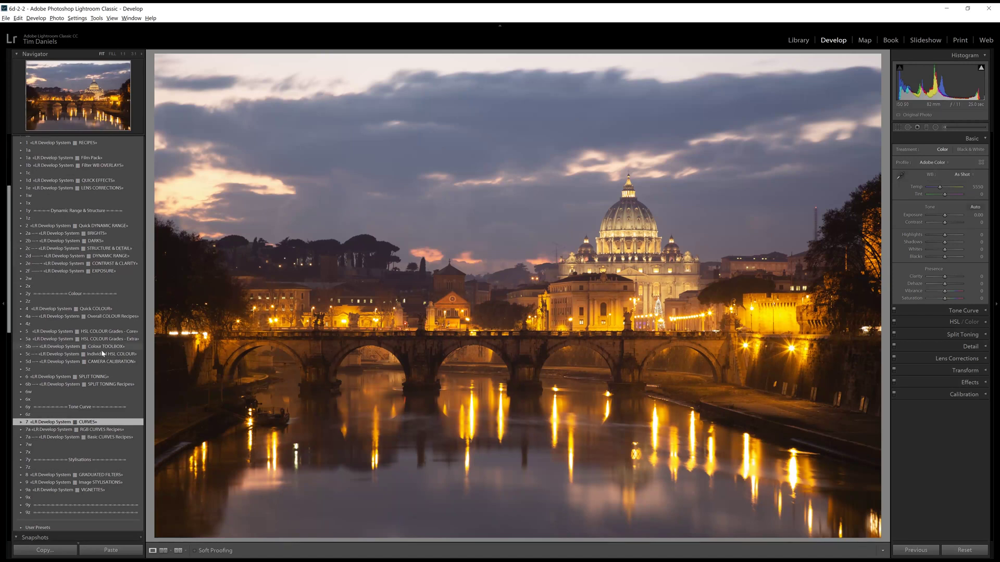
{"action": "scroll", "coordinate": [7, 269], "scroll_direction": "down", "scroll_amount": 5}
{"action": "scroll", "coordinate": [7, 268], "scroll_direction": "down", "scroll_amount": 15}
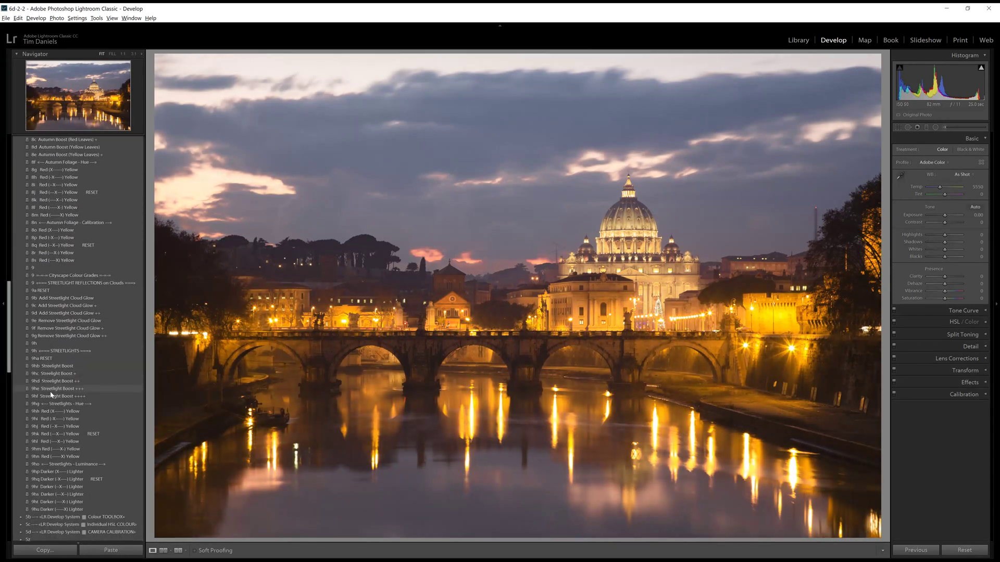
{"action": "left_click", "coordinate": [61, 396]}
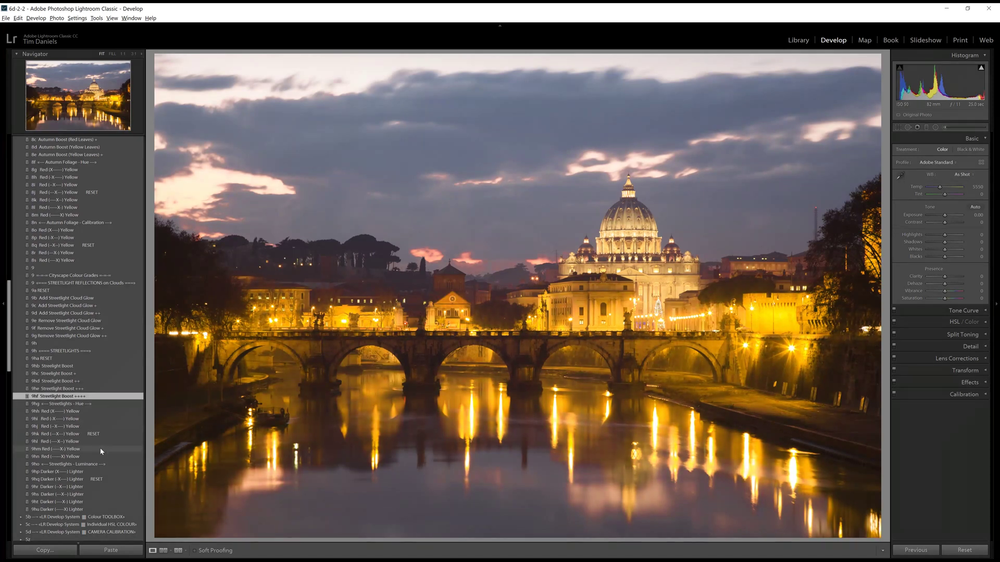
{"action": "left_click_drag", "start_coordinate": [8, 323], "coordinate": [8, 181]}
{"action": "scroll", "coordinate": [8, 182], "scroll_direction": "down", "scroll_amount": 2}
Export the river photo using the previous export settings
{"action": "left_click", "coordinate": [6, 17]}
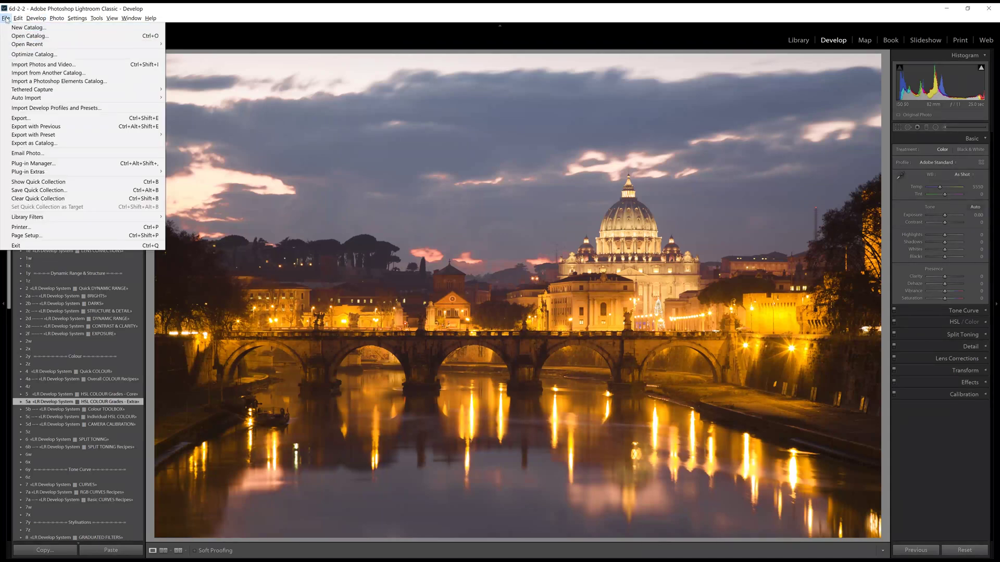
{"action": "left_click", "coordinate": [31, 128]}
{"action": "left_click", "coordinate": [574, 345]}
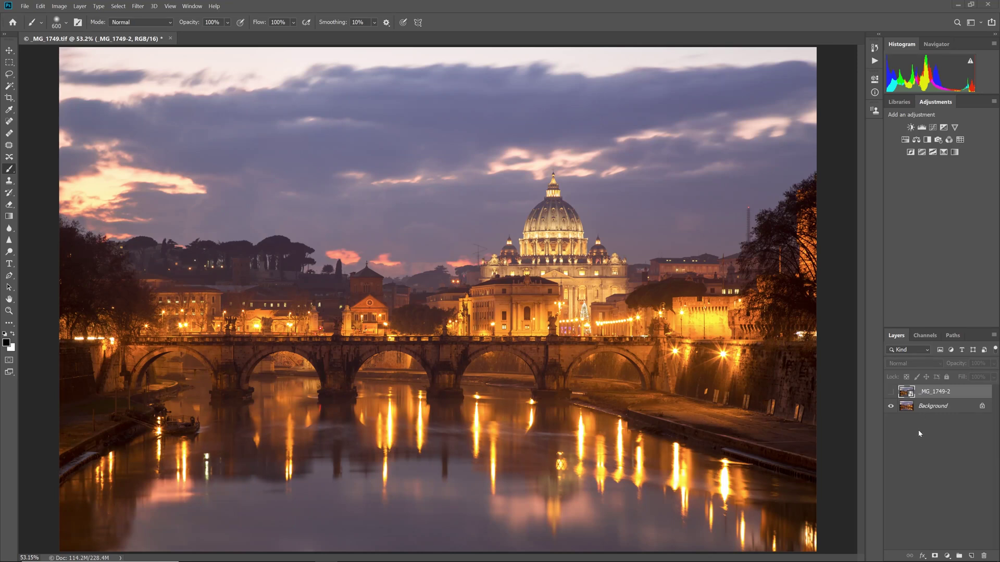
In Photoshop, show the _MG_1749-2 layer and mask out its whole sky by painting black on a new layer mask
{"action": "left_click", "coordinate": [891, 393]}
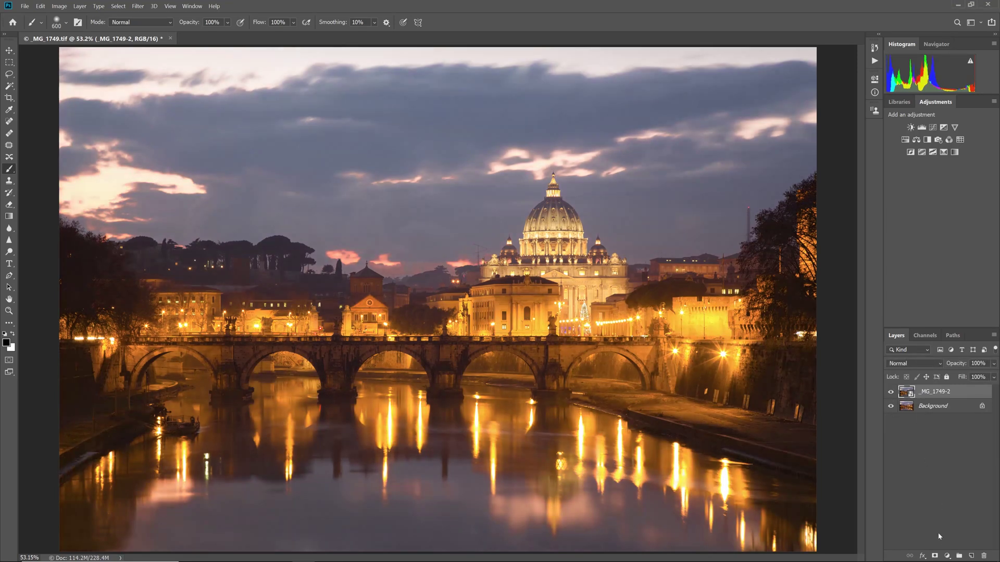
{"action": "left_click", "coordinate": [935, 556]}
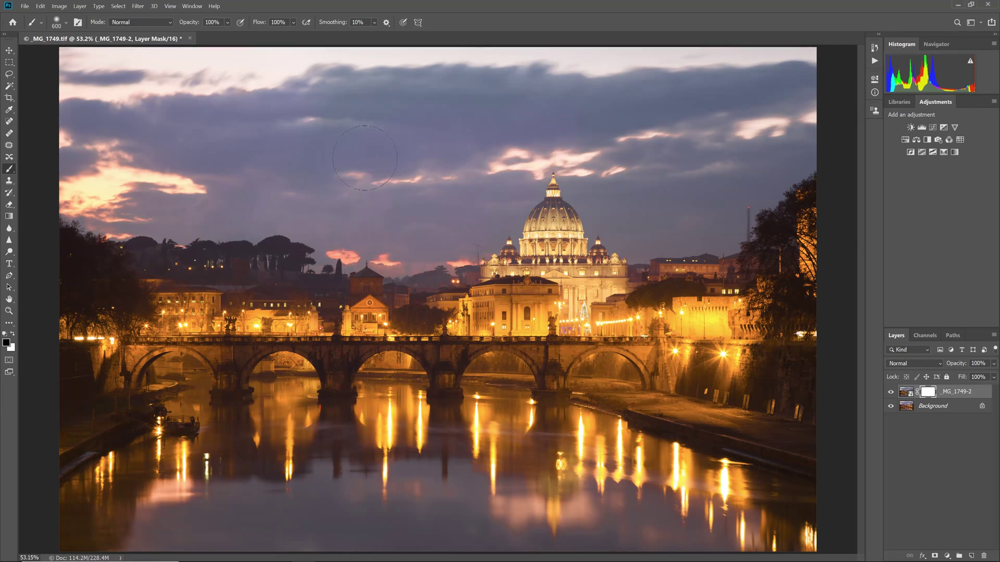
{"action": "left_click_drag", "start_coordinate": [579, 62], "coordinate": [802, 57]}
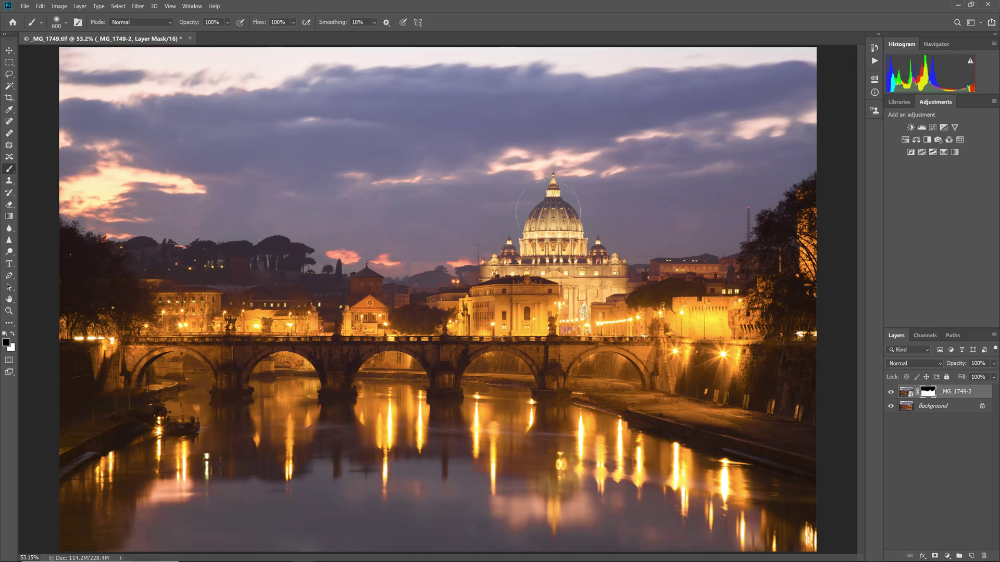
Reduce the brush opacity to 48% and paint black on the mask along the skyline buildings
{"action": "left_click", "coordinate": [227, 24]}
{"action": "left_click_drag", "start_coordinate": [250, 35], "coordinate": [226, 34]}
{"action": "mouse_move", "coordinate": [677, 263]}
{"action": "left_mouse_down"}
{"action": "mouse_move", "coordinate": [695, 228]}
{"action": "mouse_move", "coordinate": [742, 318]}
{"action": "mouse_move", "coordinate": [758, 327]}
{"action": "mouse_move", "coordinate": [660, 322]}
{"action": "mouse_move", "coordinate": [759, 461]}
{"action": "mouse_move", "coordinate": [725, 479]}
{"action": "mouse_move", "coordinate": [489, 415]}
{"action": "mouse_move", "coordinate": [301, 417]}
{"action": "mouse_move", "coordinate": [126, 447]}
{"action": "mouse_move", "coordinate": [104, 378]}
{"action": "mouse_move", "coordinate": [291, 363]}
{"action": "mouse_move", "coordinate": [477, 327]}
{"action": "mouse_move", "coordinate": [406, 270]}
{"action": "left_mouse_up"}
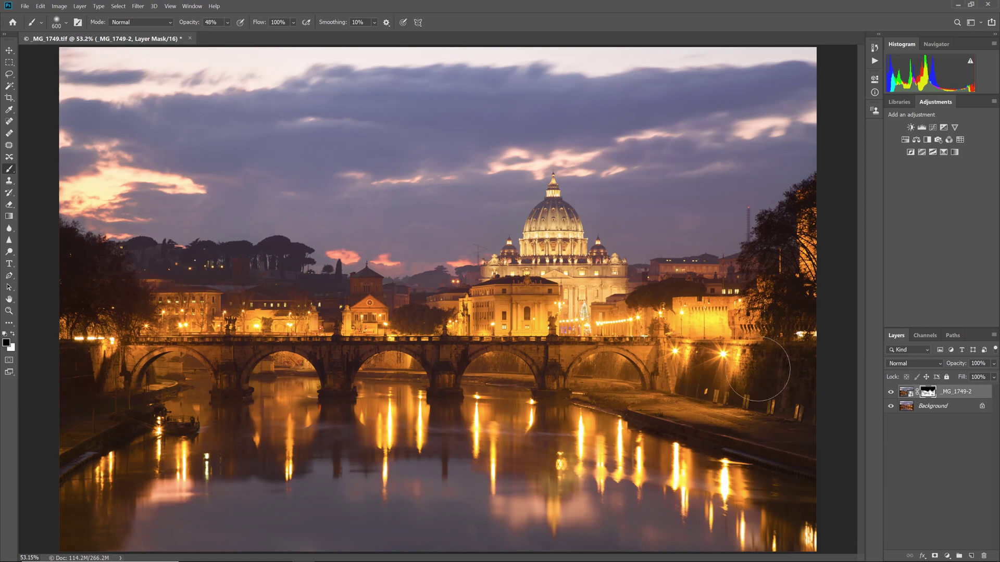
Compare the blend by hiding and showing the _MG_1749-2 layer, and by disabling and re-enabling its mask
{"action": "key", "text": "h"}
{"action": "left_click", "coordinate": [891, 394]}
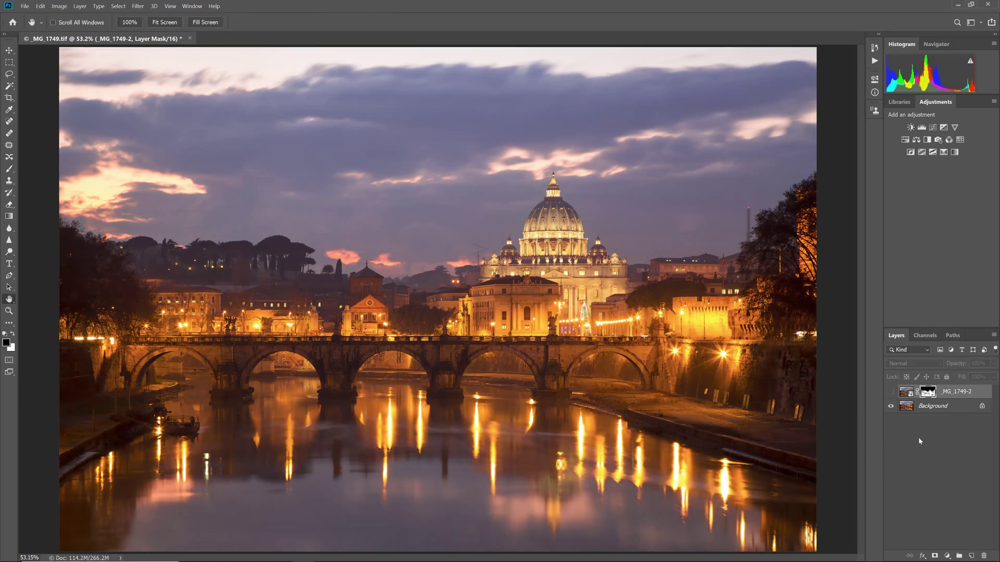
{"action": "left_click", "coordinate": [891, 392]}
{"action": "right_click", "coordinate": [932, 394]}
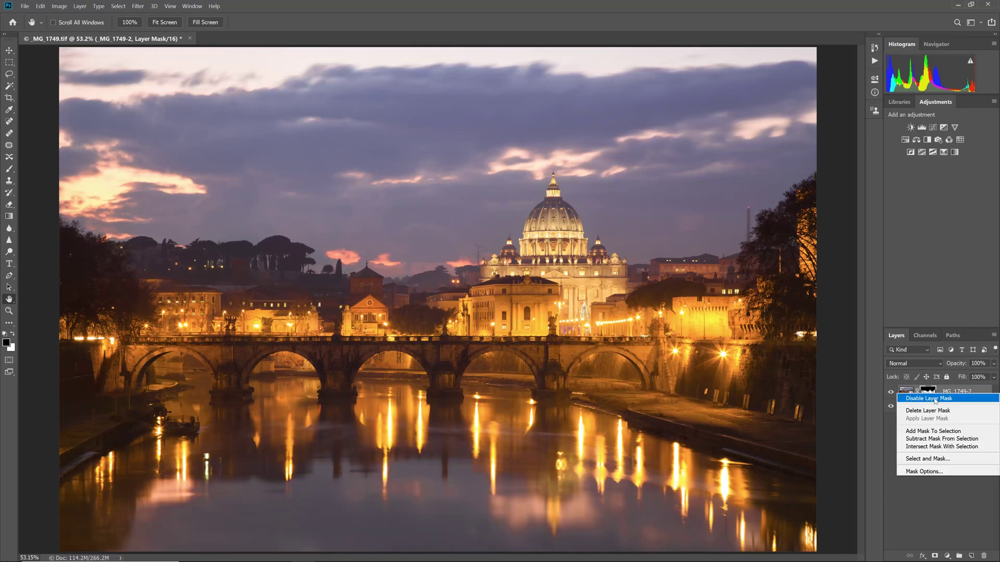
{"action": "left_click", "coordinate": [934, 400]}
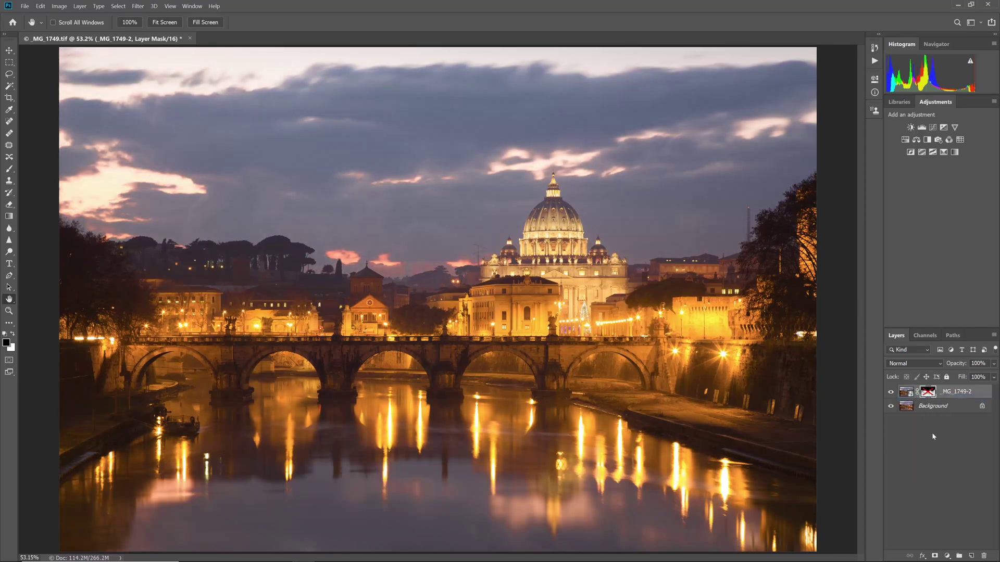
{"action": "left_click", "coordinate": [927, 394], "text": "shift"}
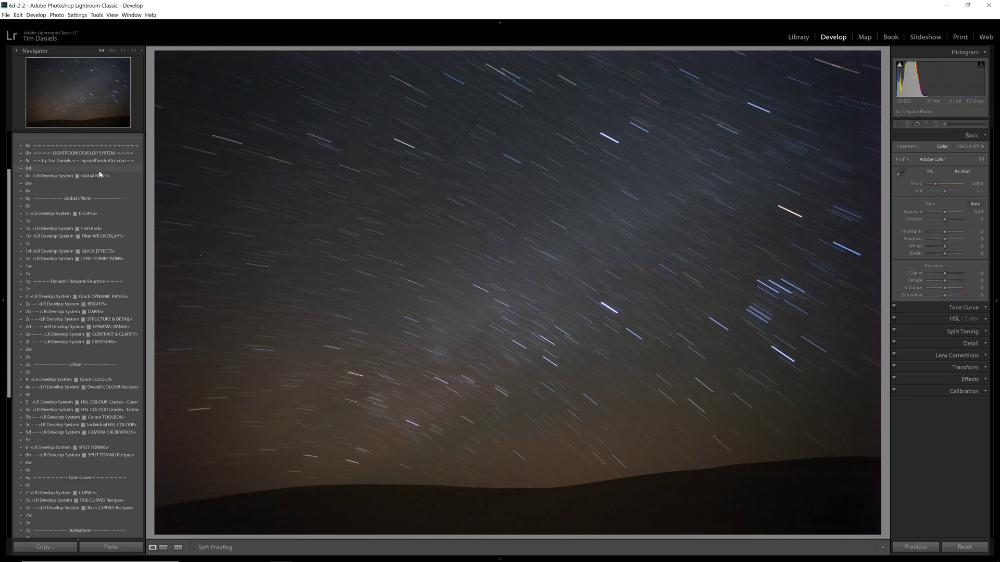
In Lightroom Classic, apply the 1n Isolate Starry Sky preset from the RECIPES group to the star-trail photo
{"action": "left_click", "coordinate": [21, 216]}
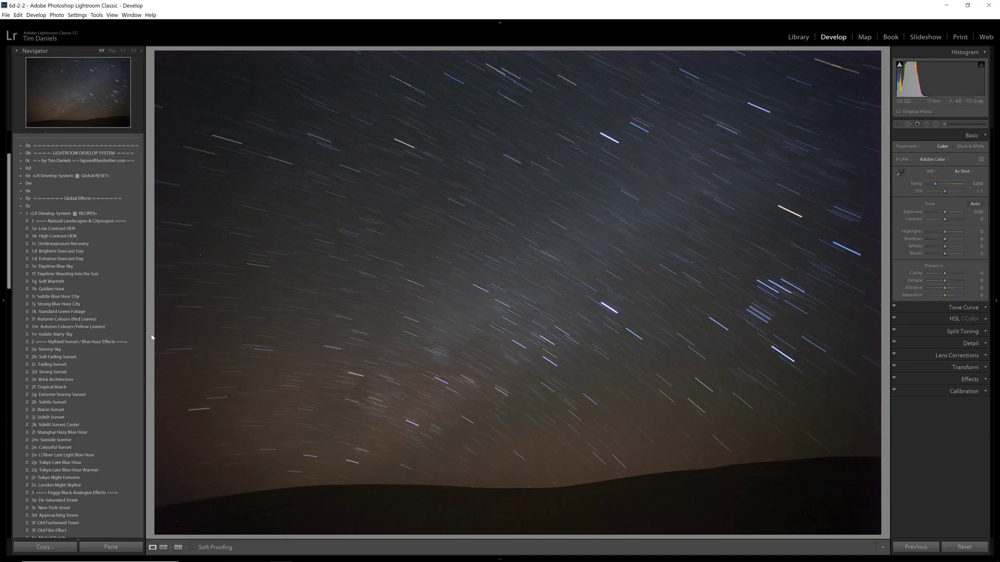
{"action": "left_click", "coordinate": [126, 334]}
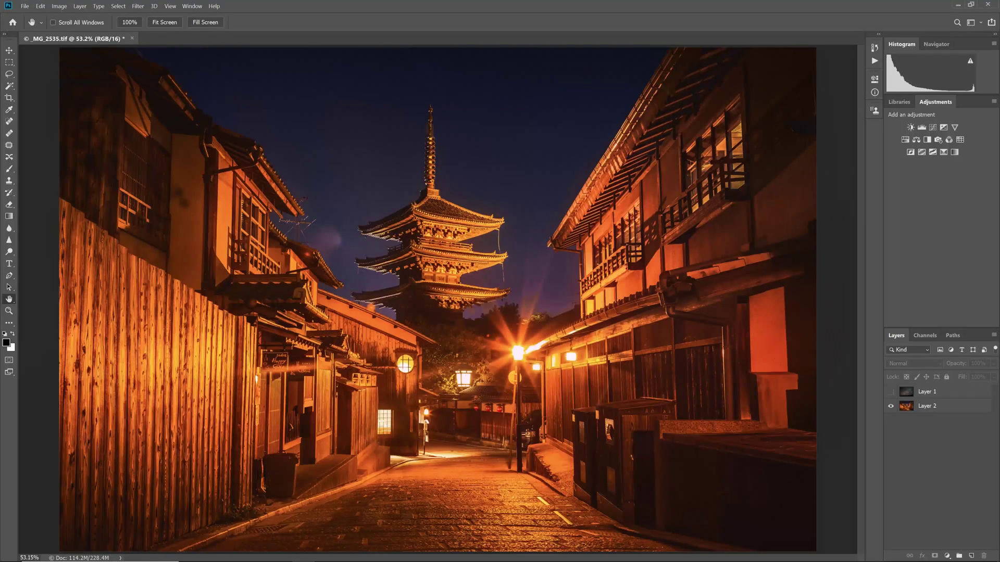
In Photoshop, preview the star-trail Layer 1 over the street photo and hide it again, making Layer 2 active
{"action": "left_click", "coordinate": [891, 392]}
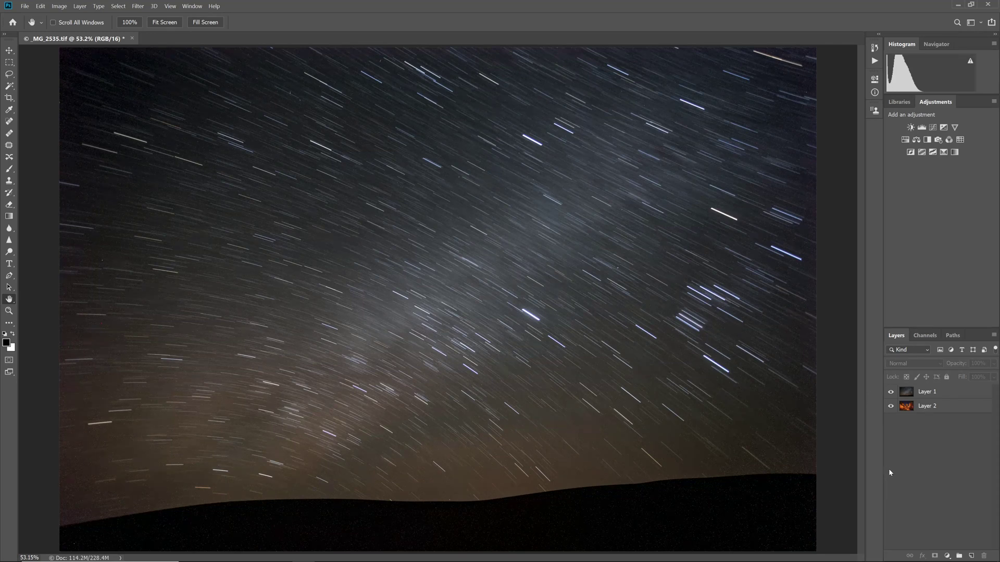
{"action": "left_click", "coordinate": [938, 410]}
{"action": "left_click", "coordinate": [891, 394]}
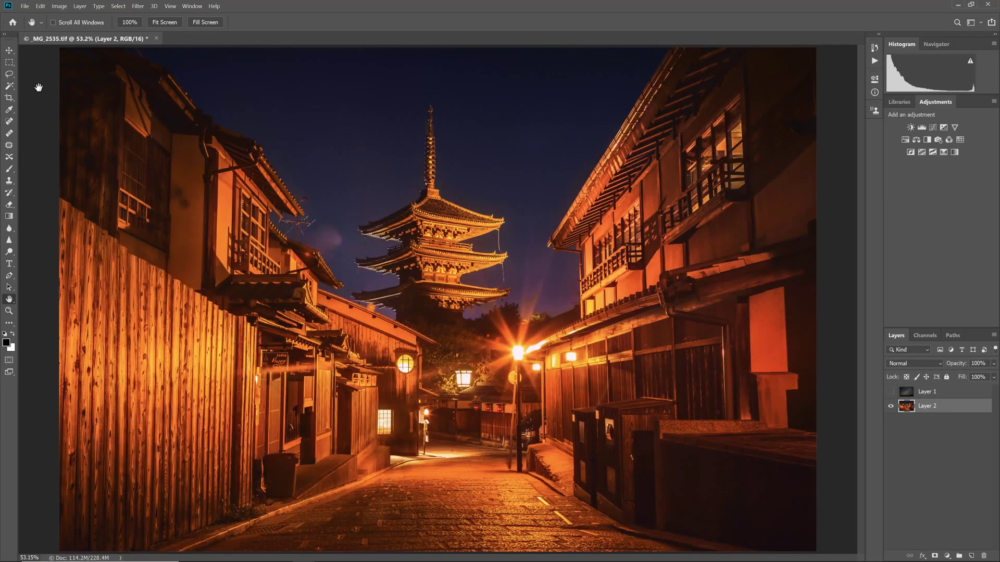
Select the night sky around the pagoda on Layer 2 using the Magic Wand at tolerance 30, adding any missed areas
{"action": "left_click_drag", "start_coordinate": [9, 86], "coordinate": [42, 97]}
{"action": "left_click", "coordinate": [381, 202]}
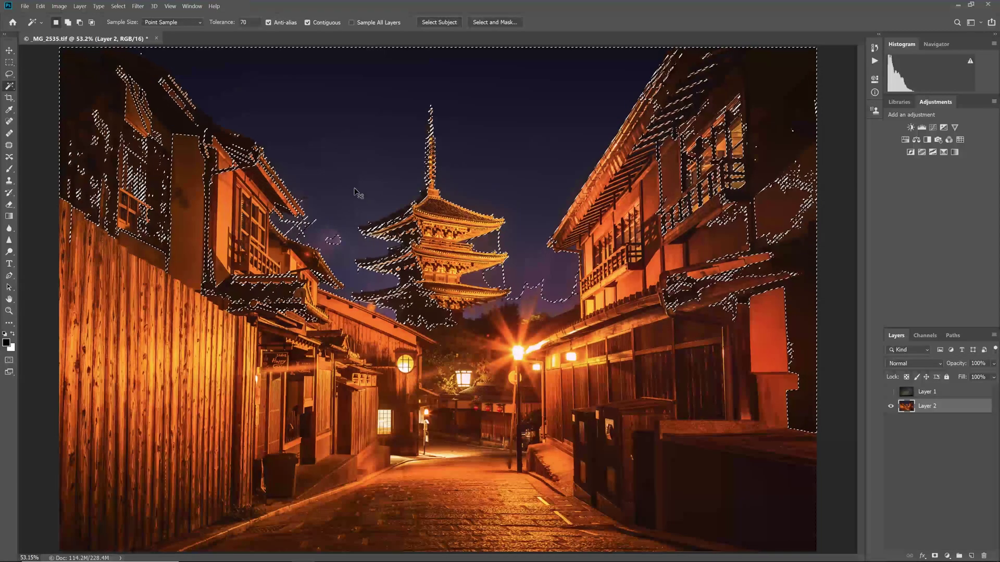
{"action": "key", "text": "ctrl+d"}
{"action": "type", "text": "30"}
{"action": "left_click", "coordinate": [386, 120]}
{"action": "left_click", "coordinate": [556, 298], "text": "shift"}
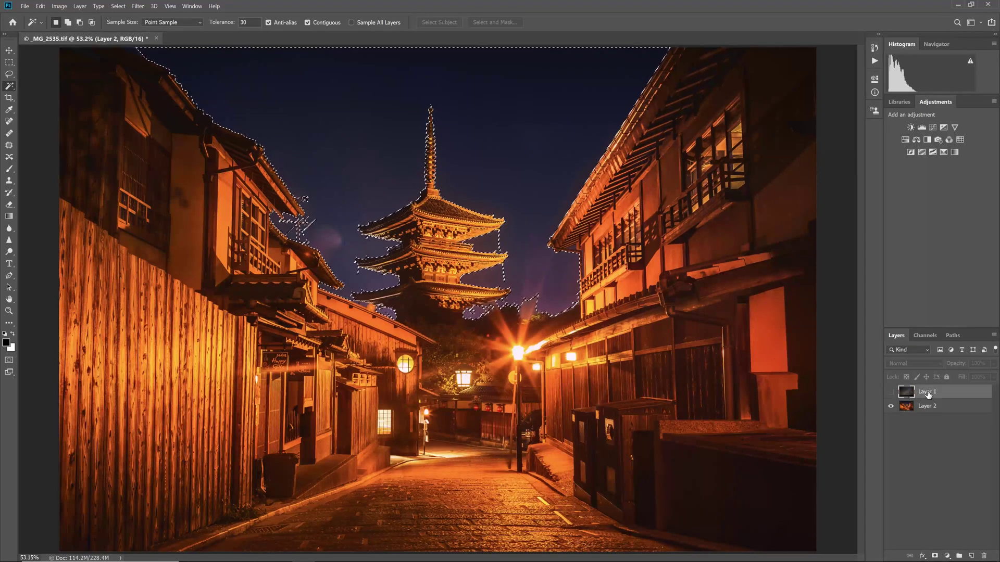
Show the star-trail Layer 1 and mask it to the sky selection
{"action": "left_click", "coordinate": [891, 392]}
{"action": "left_click", "coordinate": [932, 392]}
{"action": "left_click", "coordinate": [936, 556]}
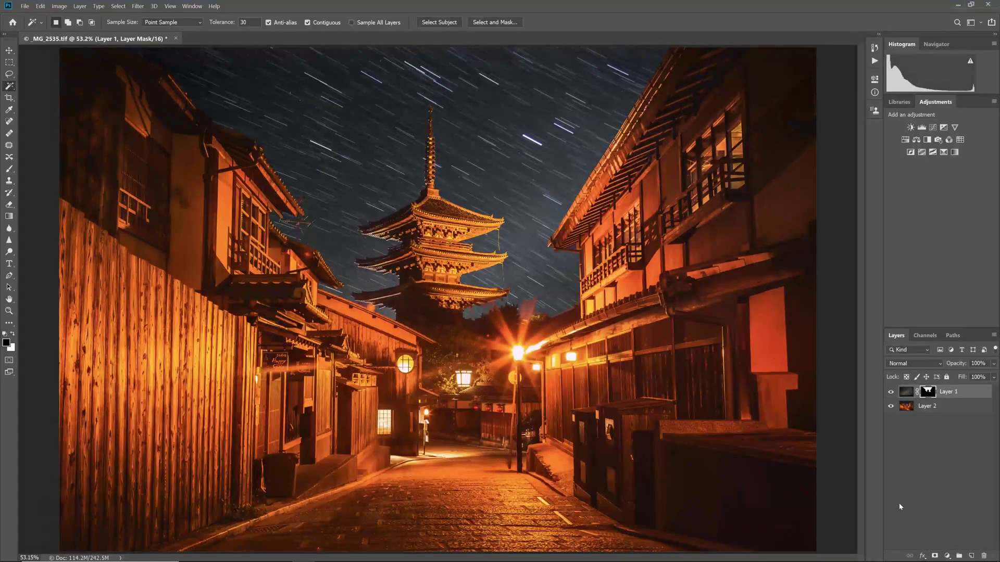
Set Layer 1 to the Luminosity blend mode at 61% opacity, and compare the image with the layer hidden and shown
{"action": "key", "text": "h"}
{"action": "left_click", "coordinate": [910, 394]}
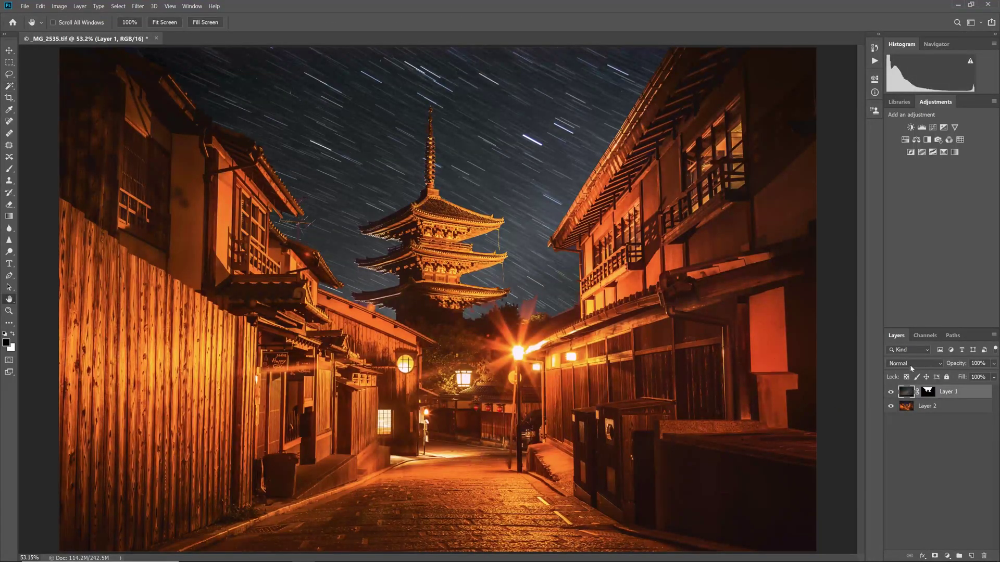
{"action": "left_click", "coordinate": [912, 364]}
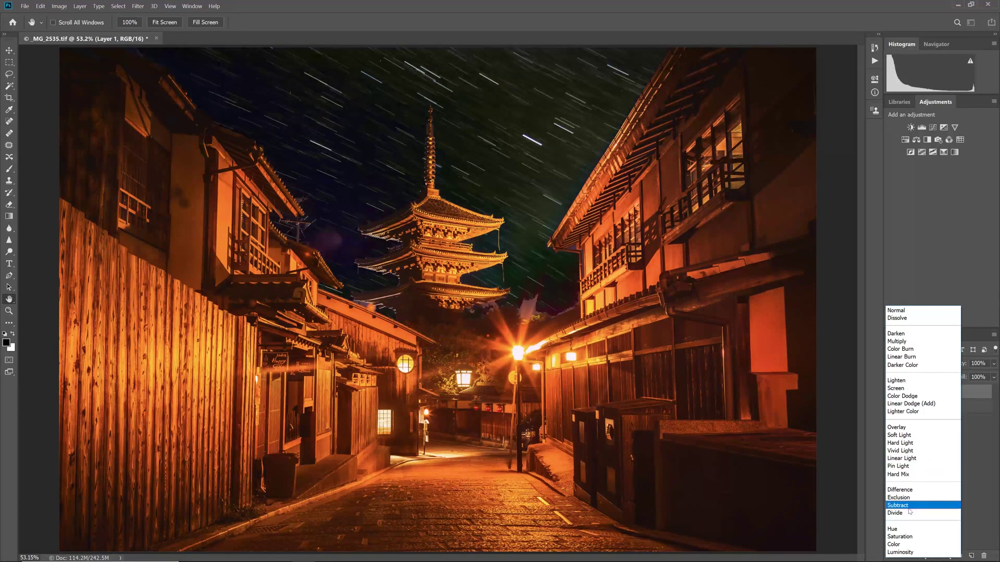
{"action": "left_click", "coordinate": [910, 552]}
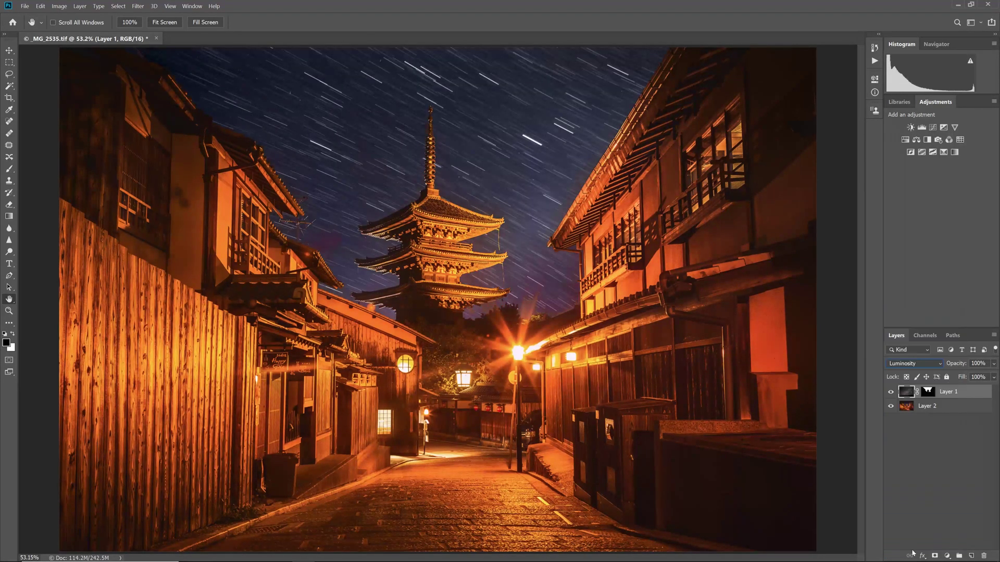
{"action": "left_click", "coordinate": [994, 363]}
{"action": "left_click_drag", "start_coordinate": [992, 376], "coordinate": [976, 378]}
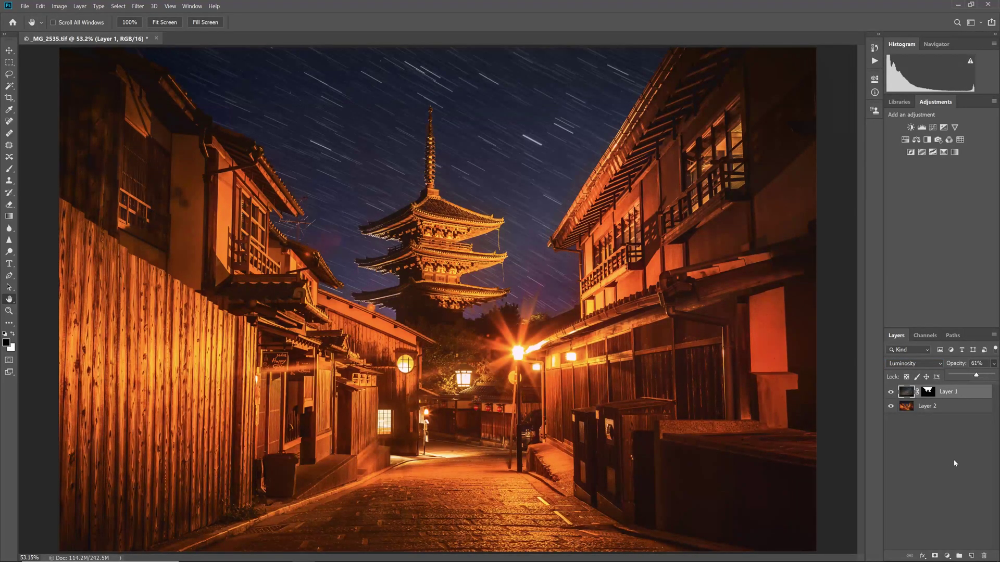
{"action": "left_click", "coordinate": [951, 456]}
{"action": "left_click", "coordinate": [890, 392]}
{"action": "left_click", "coordinate": [890, 392]}
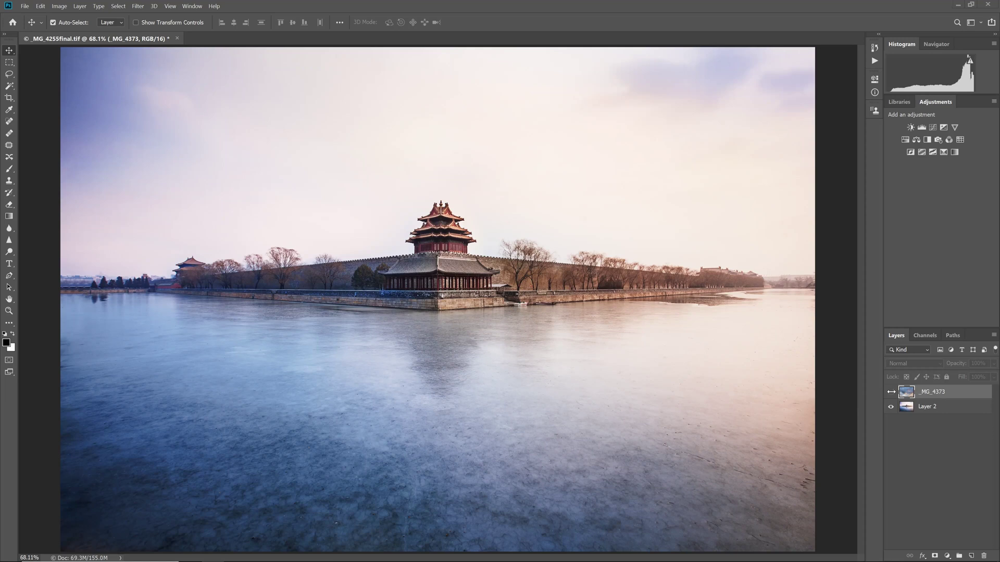
Show the cloudy sky layer _MG_4373 over the palace photo and reduce its opacity to 49%
{"action": "left_click", "coordinate": [891, 393]}
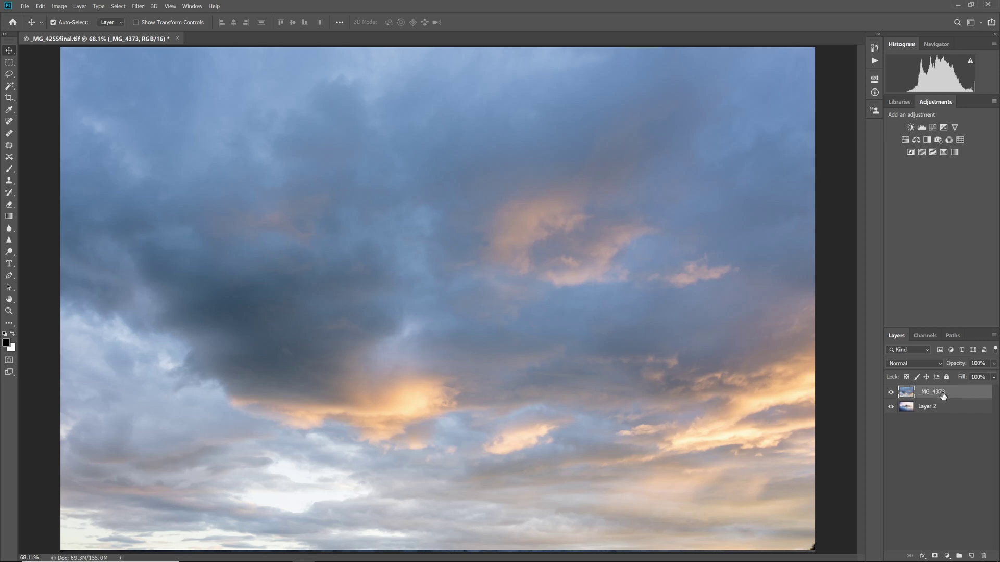
{"action": "left_click", "coordinate": [995, 366]}
{"action": "left_click_drag", "start_coordinate": [993, 376], "coordinate": [971, 377]}
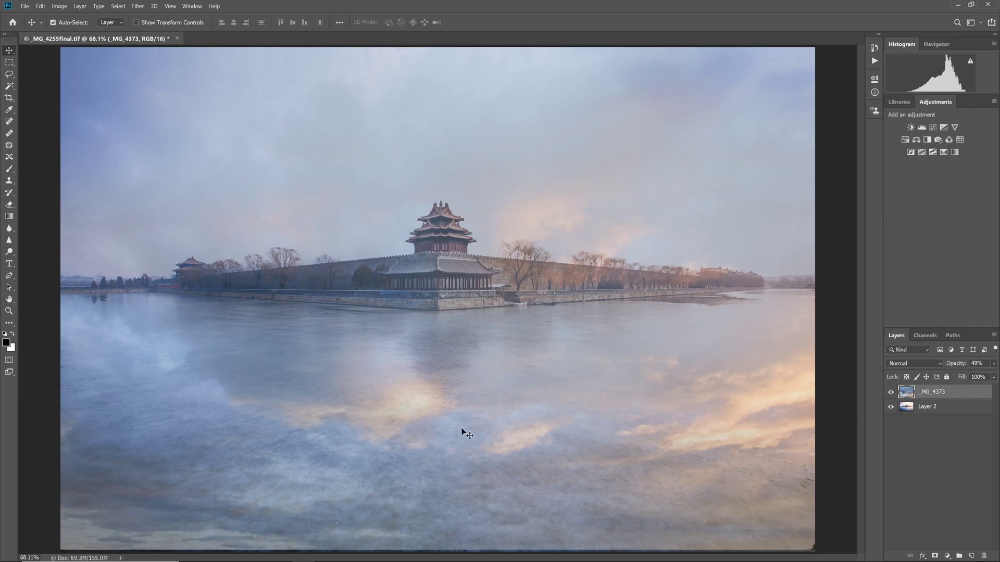
Move the cloudy sky layer up until its lower edge meets the horizon, and set its opacity to 100%
{"action": "left_click_drag", "start_coordinate": [461, 495], "coordinate": [460, 246]}
{"action": "mouse_move", "coordinate": [502, 205]}
{"action": "left_mouse_down"}
{"action": "mouse_move", "coordinate": [505, 220]}
{"action": "mouse_move", "coordinate": [502, 205]}
{"action": "left_mouse_up"}
{"action": "left_click", "coordinate": [993, 364]}
{"action": "left_click_drag", "start_coordinate": [971, 376], "coordinate": [992, 376]}
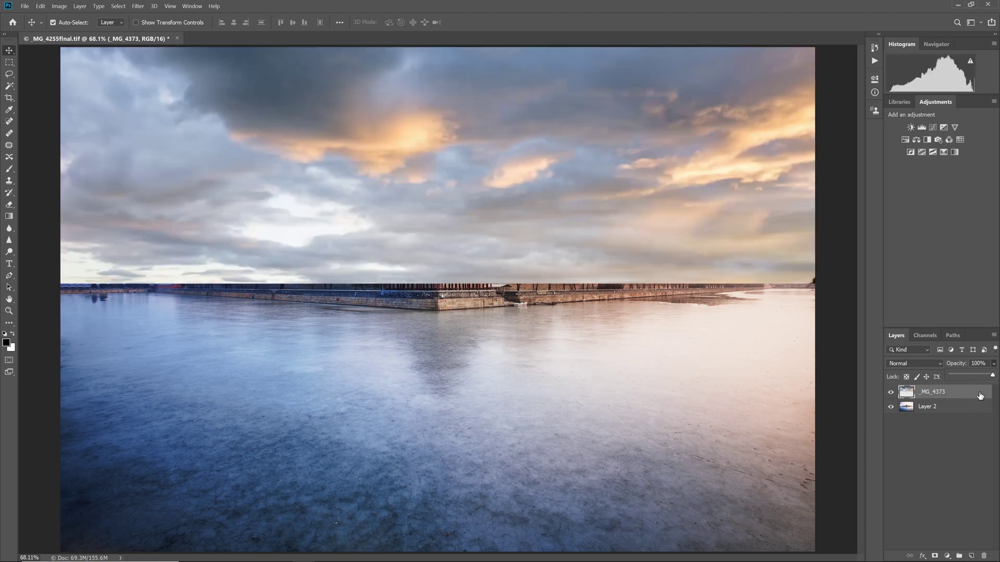
Set the _MG_4373 layer's blend mode to Multiply in its blending options
{"action": "double_click", "coordinate": [981, 394]}
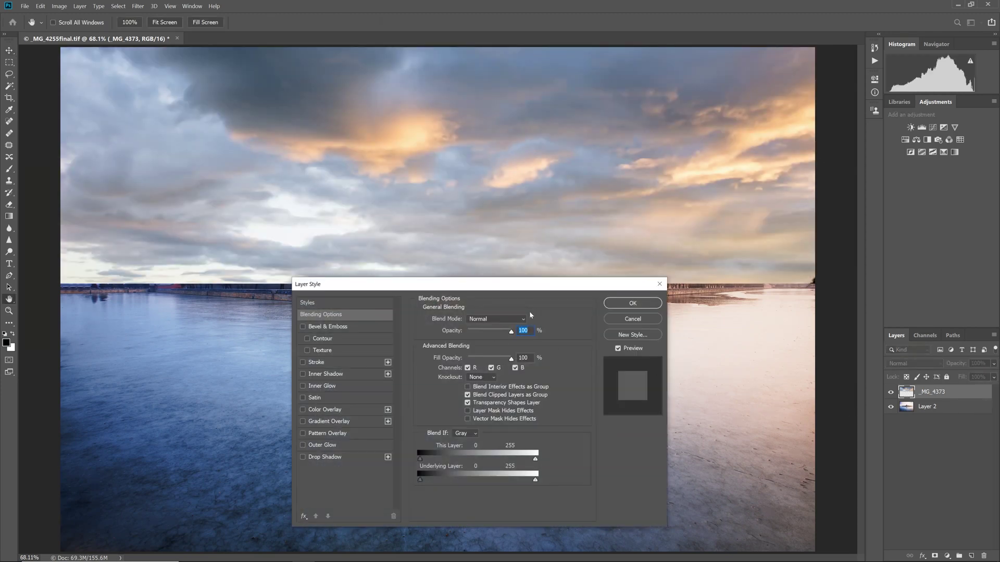
{"action": "left_click_drag", "start_coordinate": [507, 292], "coordinate": [484, 304]}
{"action": "left_click", "coordinate": [485, 331]}
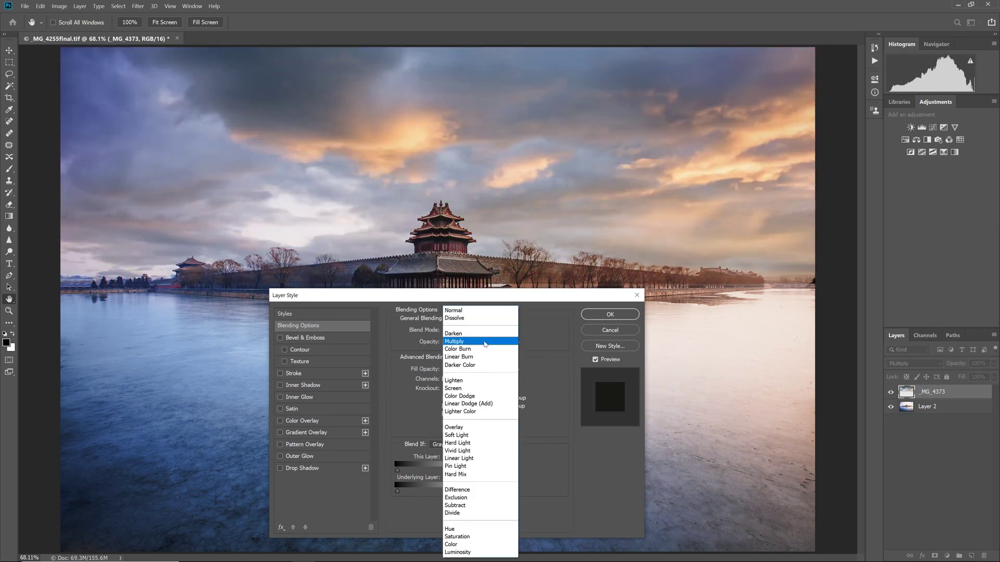
{"action": "left_click", "coordinate": [484, 342]}
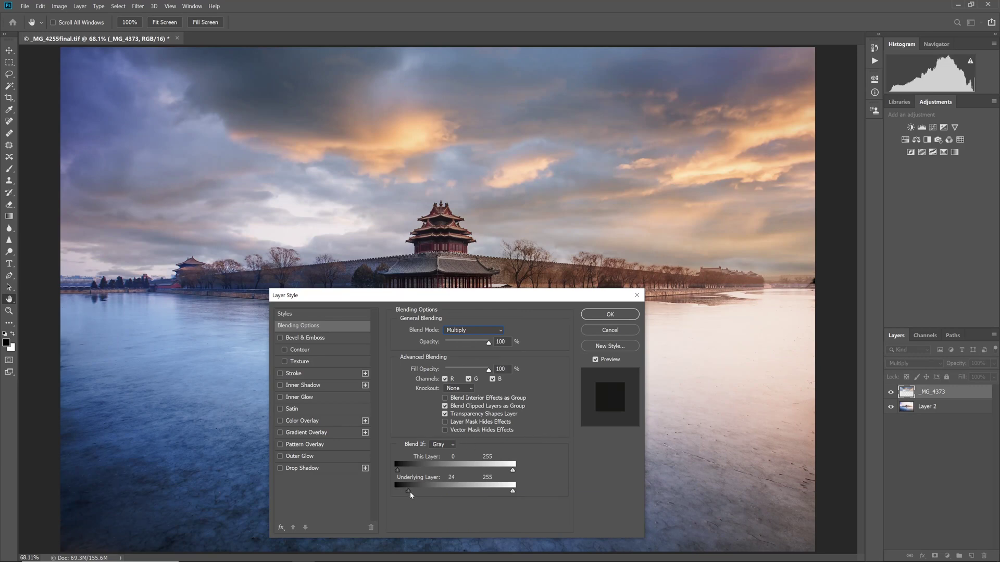
Split the Underlying Layer dark Blend If slider to 75 / 116, accept the layer style, and compare the layer off and on
{"action": "left_click_drag", "start_coordinate": [425, 492], "coordinate": [449, 491]}
{"action": "key", "text": "alt"}
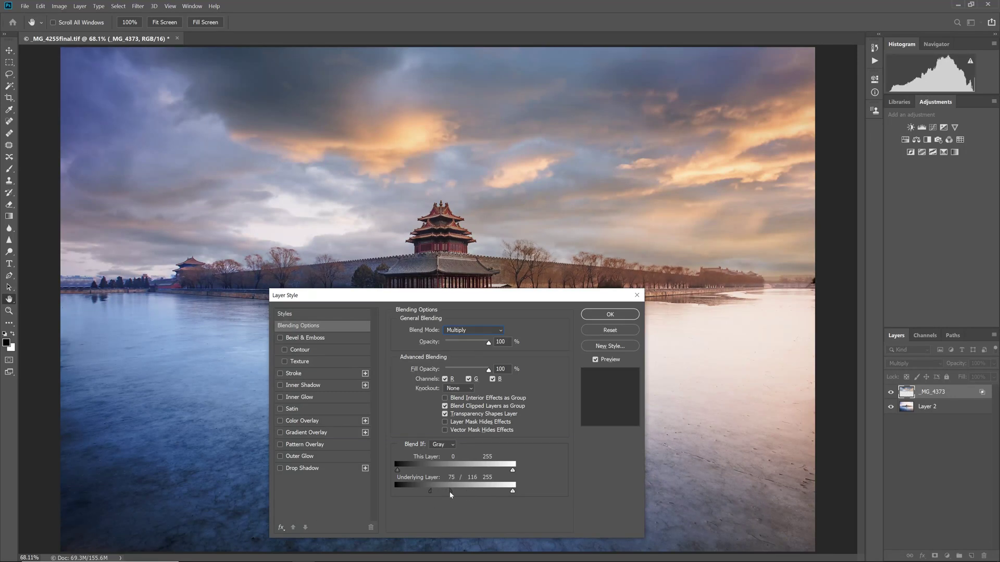
{"action": "key", "text": "Return"}
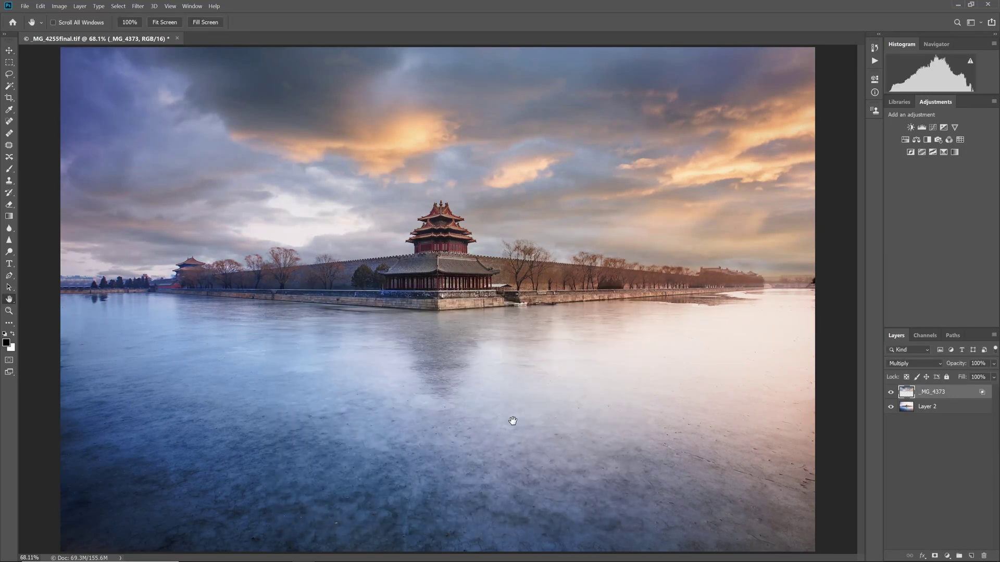
{"action": "left_click", "coordinate": [890, 392]}
{"action": "left_click", "coordinate": [890, 392]}
Select the whole sky area of Layer 2 with the Magic Wand and add it as a layer mask to _MG_4373
{"action": "left_click", "coordinate": [8, 87]}
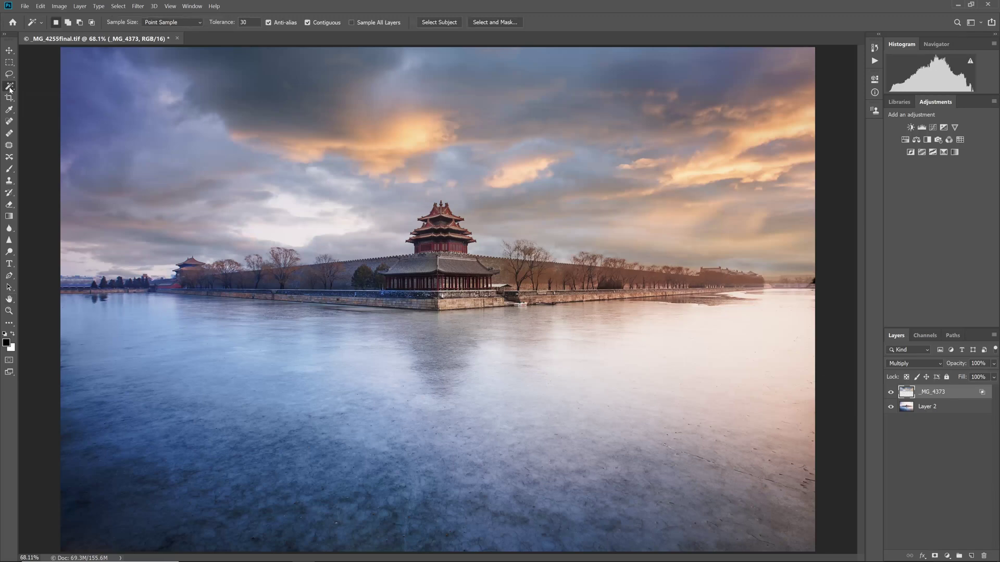
{"action": "left_click", "coordinate": [908, 411]}
{"action": "left_click", "coordinate": [324, 199]}
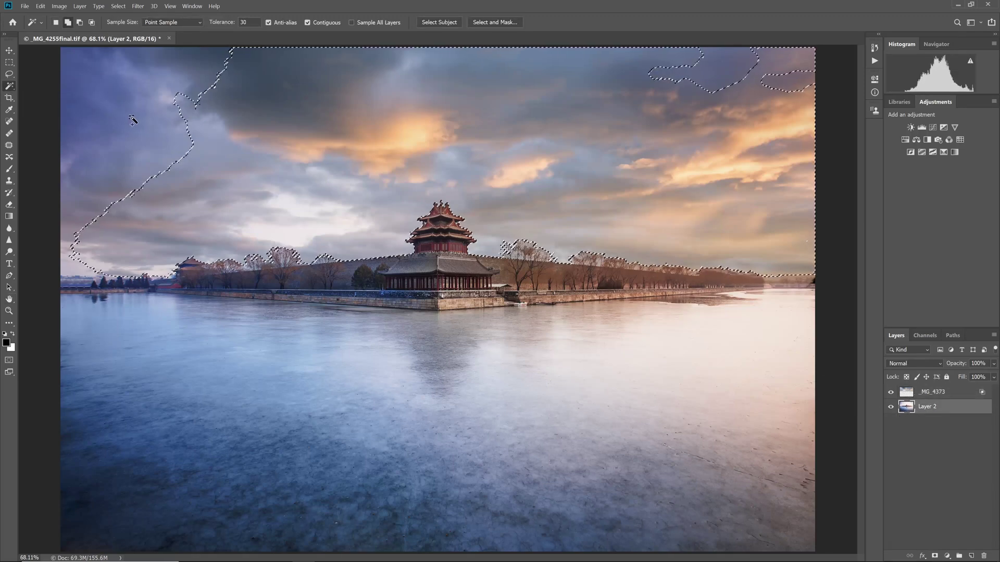
{"action": "left_click", "coordinate": [111, 118]}
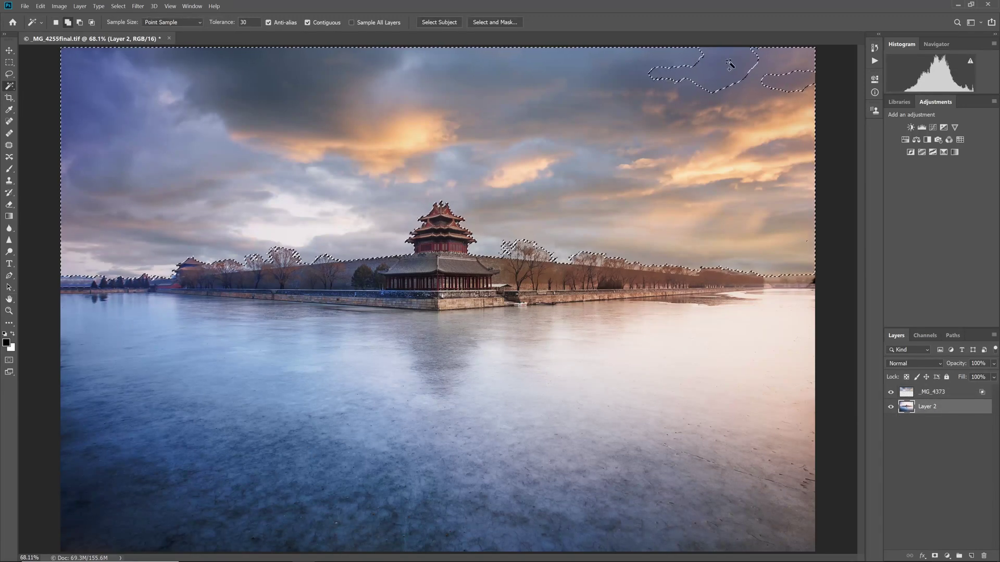
{"action": "left_click", "coordinate": [932, 392]}
{"action": "left_click", "coordinate": [935, 557]}
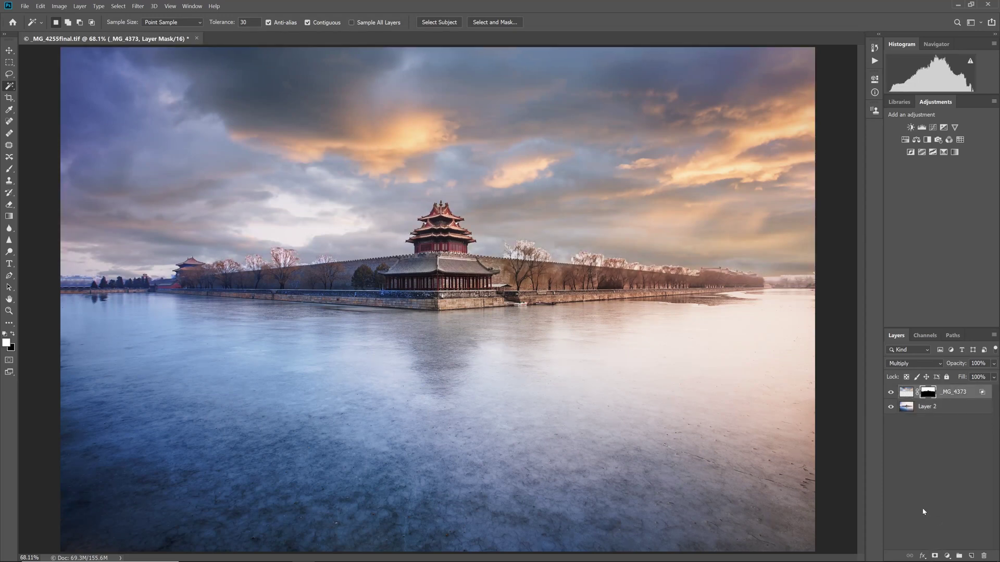
Paint white at 100% brush opacity on the _MG_4373 mask over the trees along the wall, and compare the layer off and on
{"action": "key", "text": "b"}
{"action": "key", "text": "0"}
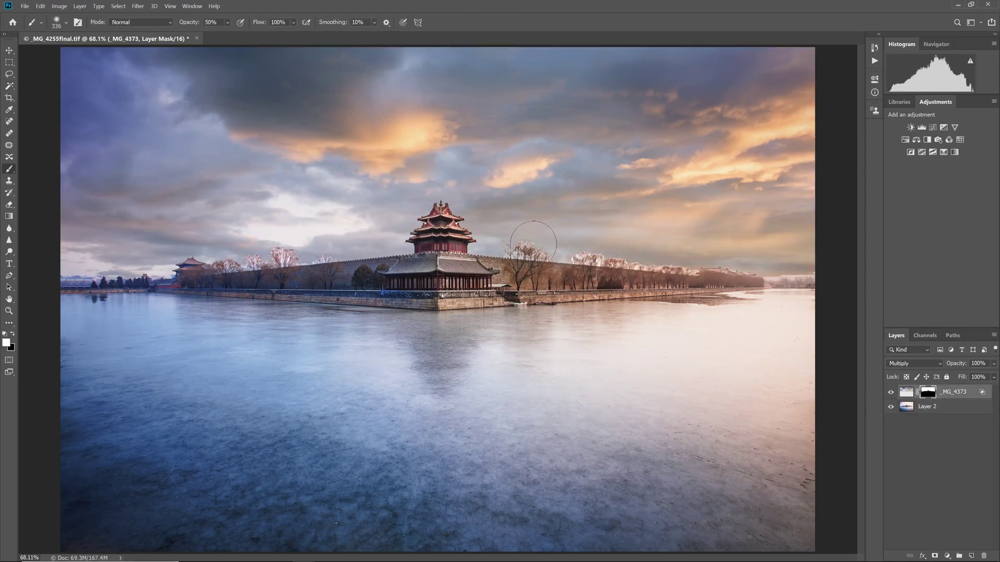
{"action": "left_click_drag", "start_coordinate": [535, 245], "coordinate": [771, 258]}
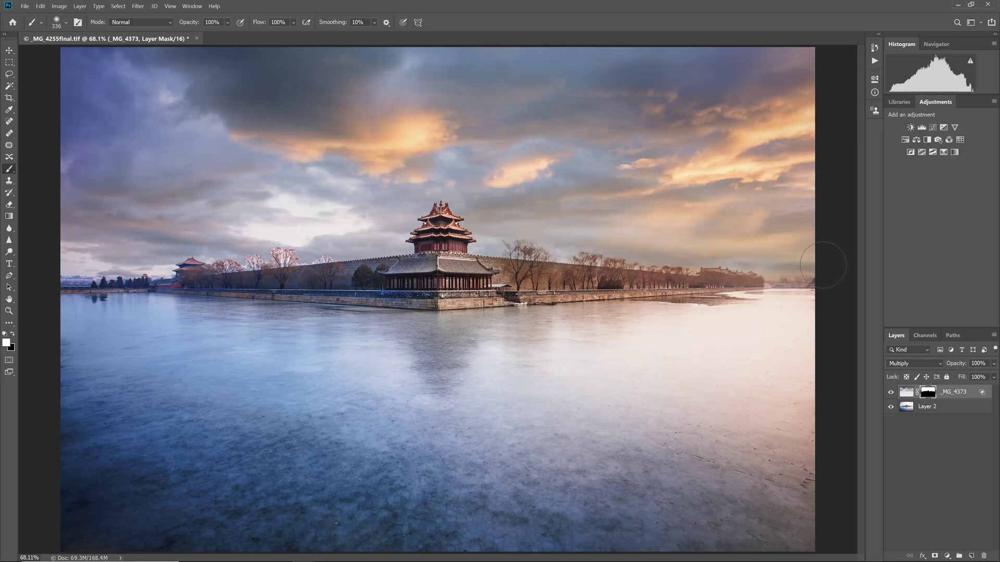
{"action": "left_click_drag", "start_coordinate": [285, 249], "coordinate": [229, 255]}
{"action": "key", "text": "5"}
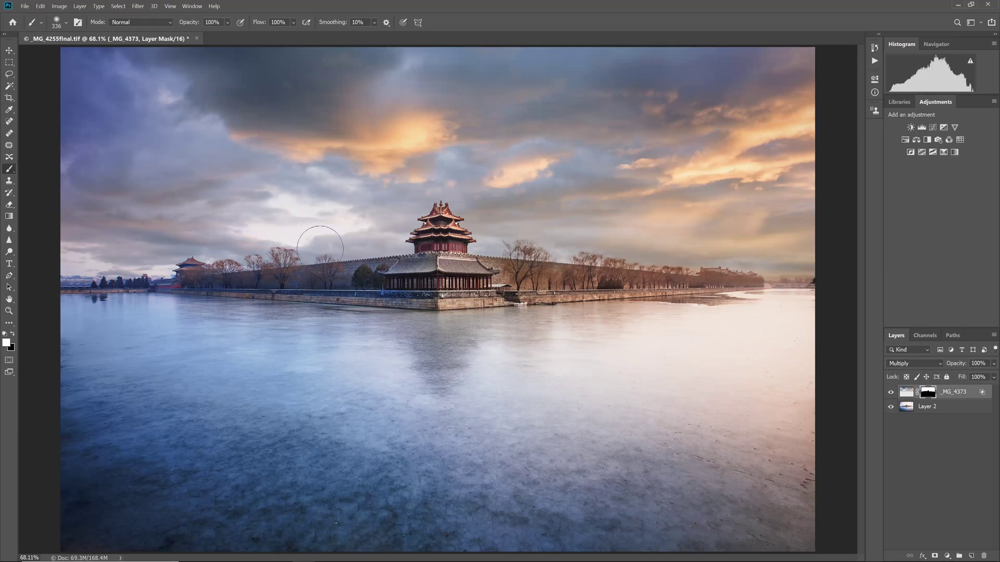
{"action": "left_click", "coordinate": [890, 393]}
{"action": "left_click", "coordinate": [891, 393]}
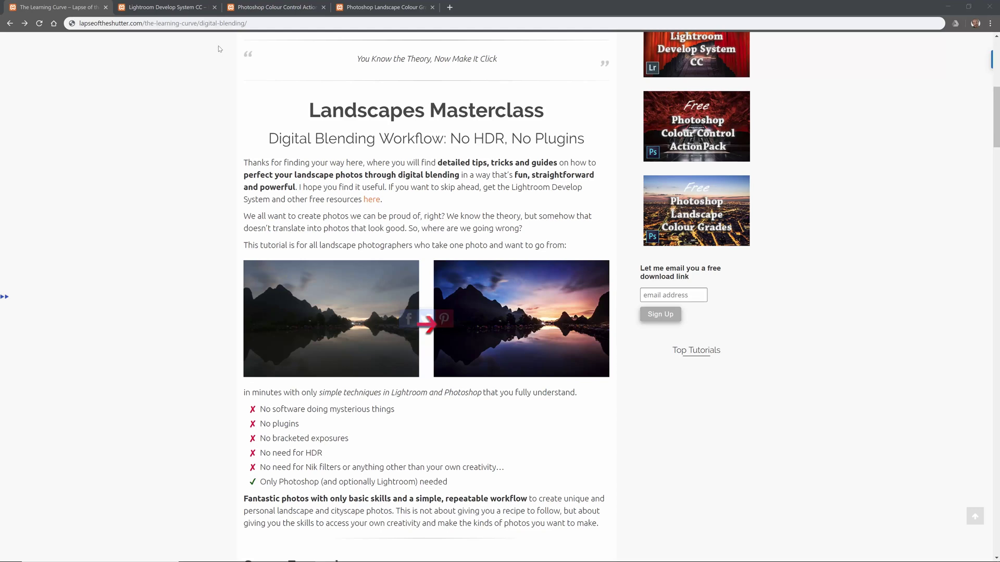
In the browser, view the Lightroom Develop System CC, Photoshop Colour Control ActionPack and Photoshop Landscape Colour Grades pages
{"action": "left_click", "coordinate": [179, 5]}
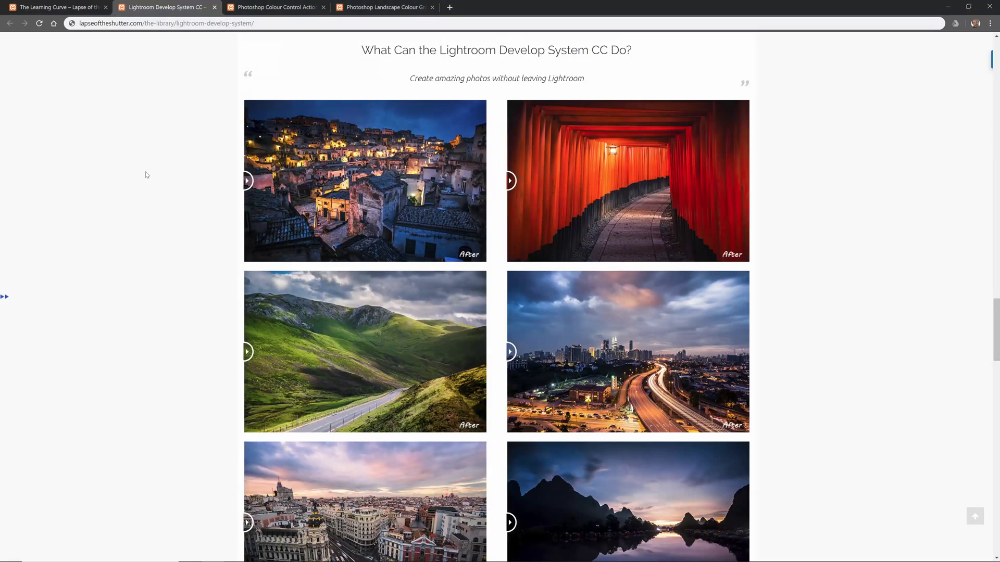
{"action": "left_click", "coordinate": [263, 5]}
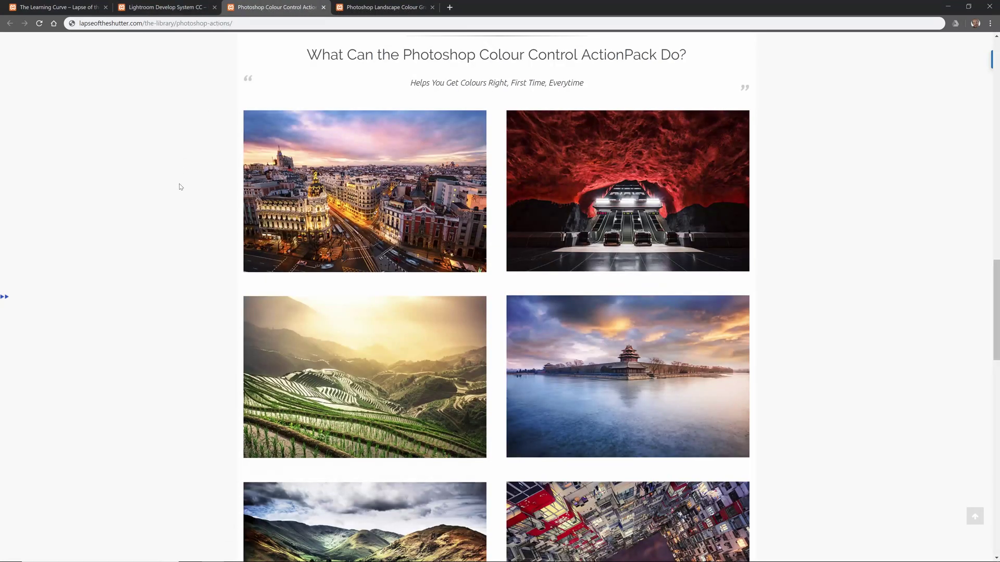
{"action": "left_click", "coordinate": [374, 5]}
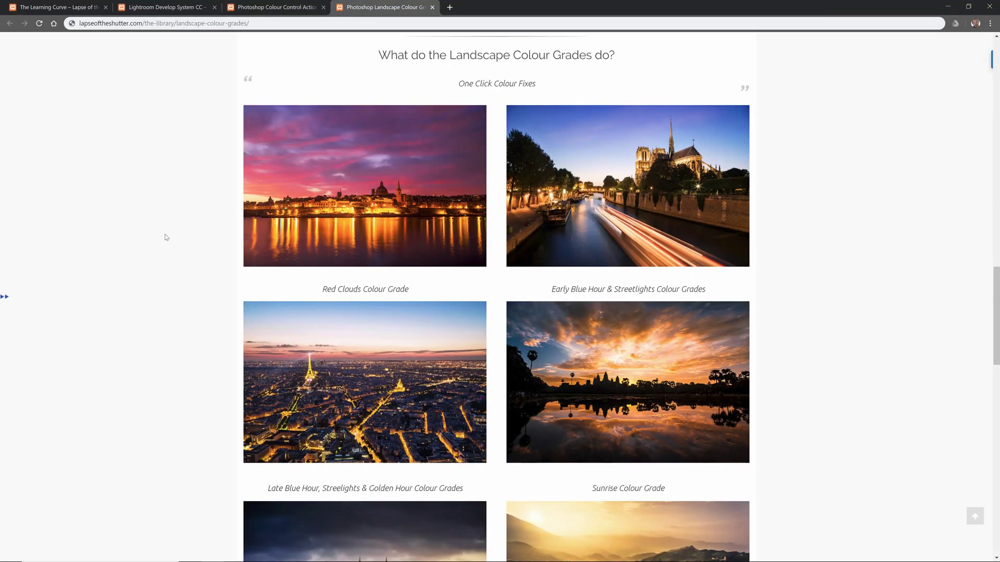
Return to the start of the Landscape Colour Grades page and enter an e-mail address in the newsletter sign-up form
{"action": "left_click_drag", "start_coordinate": [994, 276], "coordinate": [994, 47]}
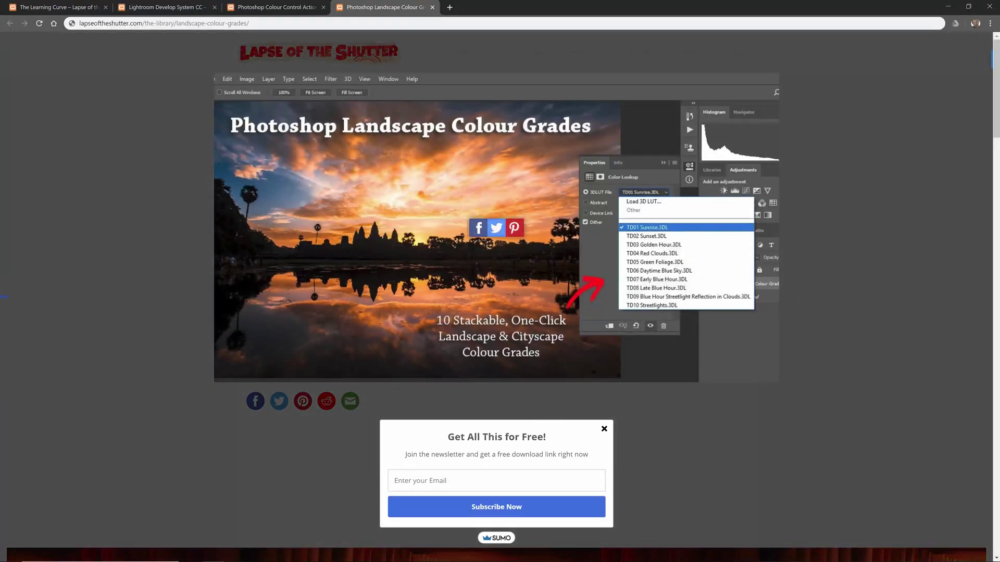
{"action": "type", "text": "hello@hello.com"}
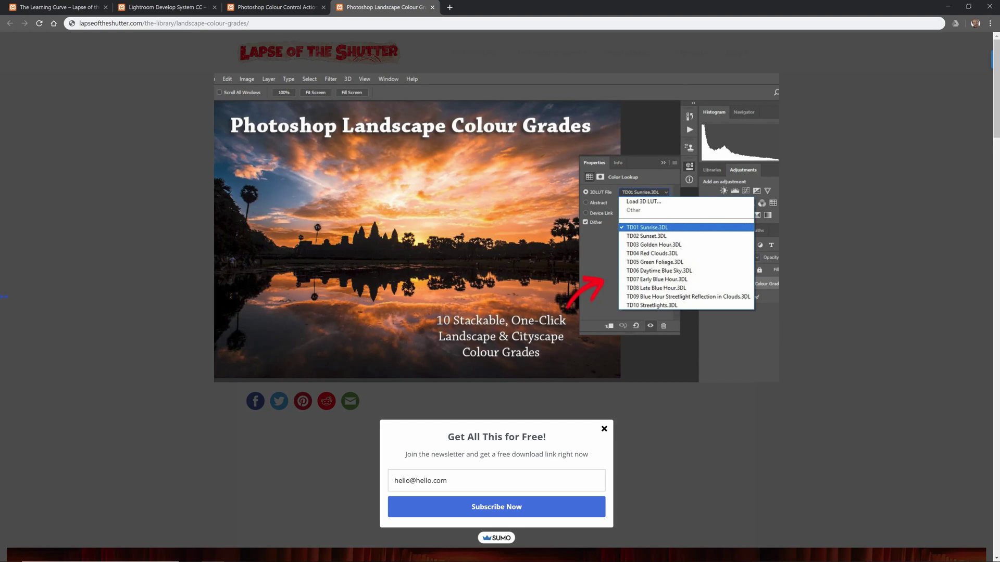